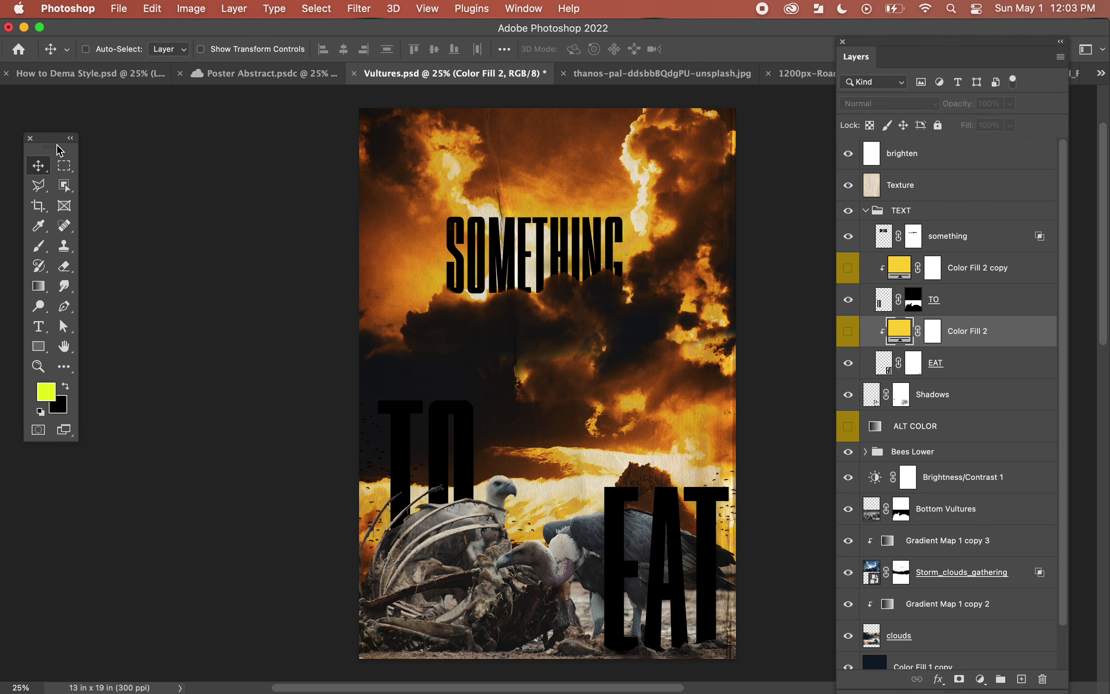
- Reposition the Tools and Layers panels, shorten Layers, and hide the brighten, Texture, TEXT and something layers
{"action": "left_click_drag", "start_coordinate": [59, 150], "coordinate": [121, 161]}
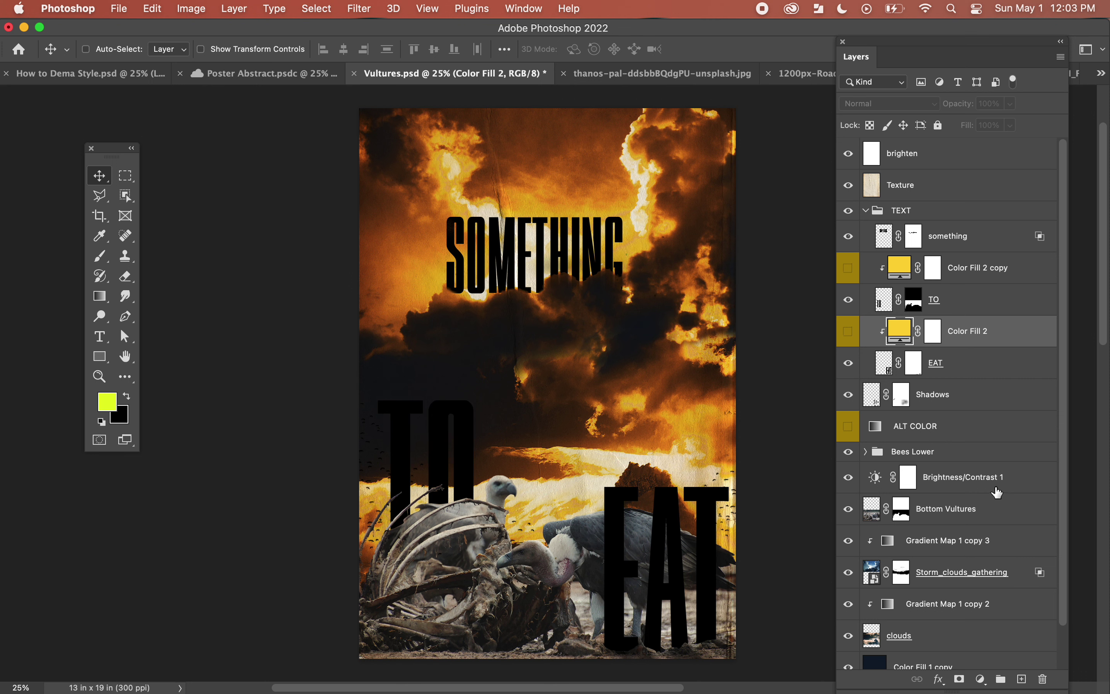
{"action": "left_click_drag", "start_coordinate": [943, 44], "coordinate": [944, 27]}
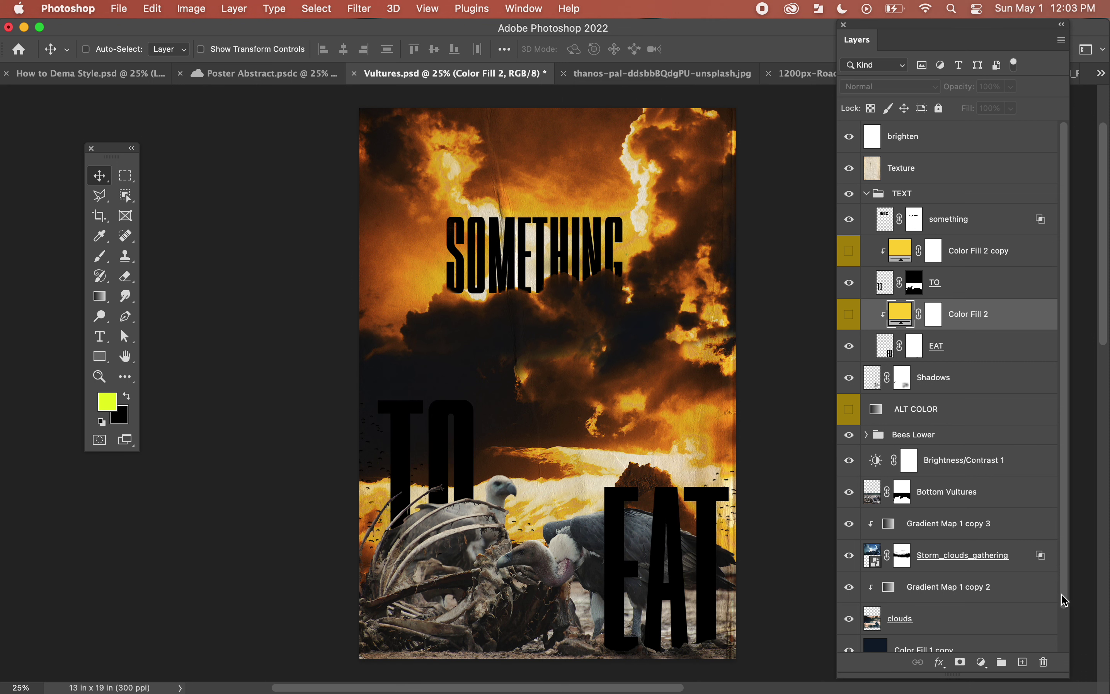
{"action": "left_click_drag", "start_coordinate": [1058, 677], "coordinate": [1055, 610]}
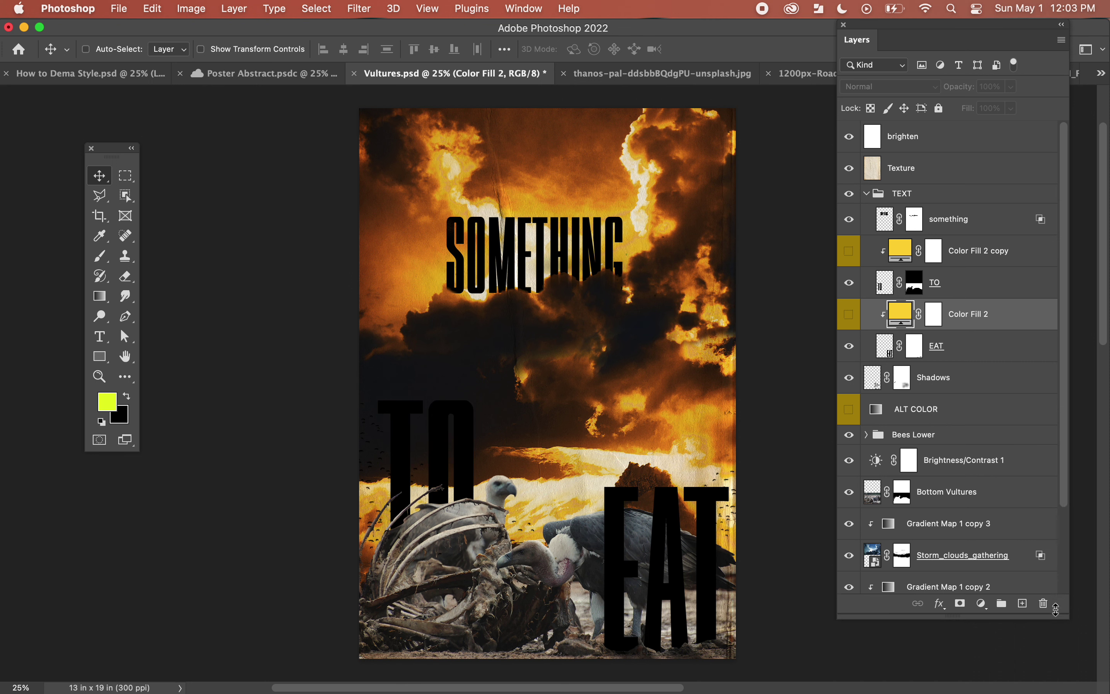
{"action": "left_click_drag", "start_coordinate": [923, 32], "coordinate": [908, 65]}
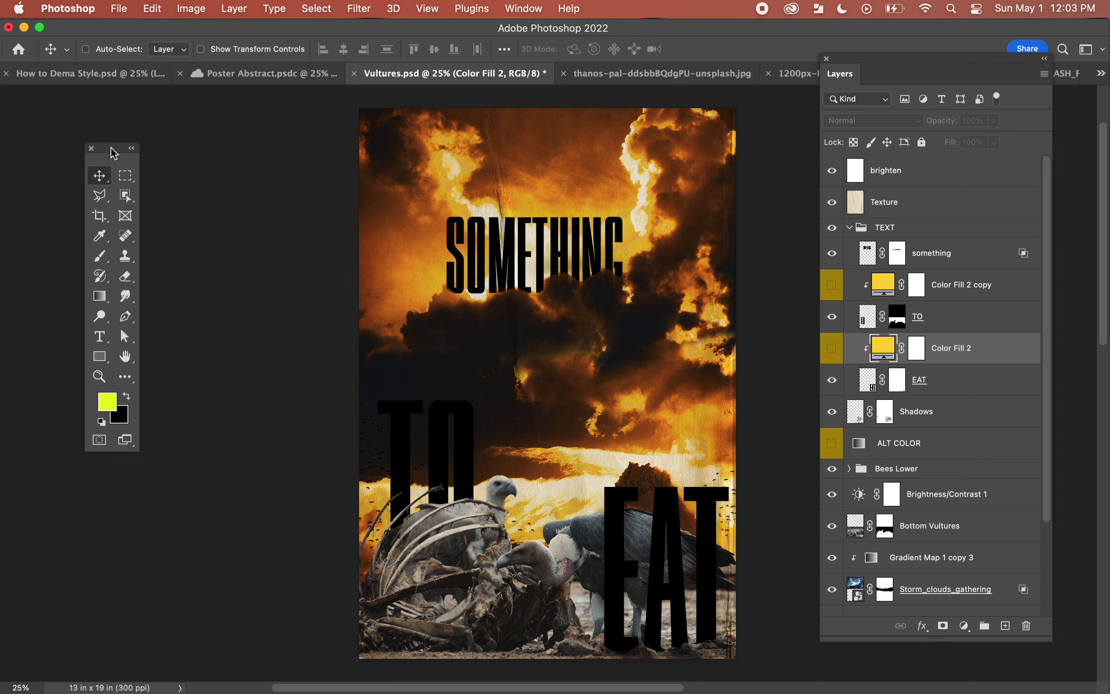
{"action": "left_click_drag", "start_coordinate": [115, 153], "coordinate": [134, 145]}
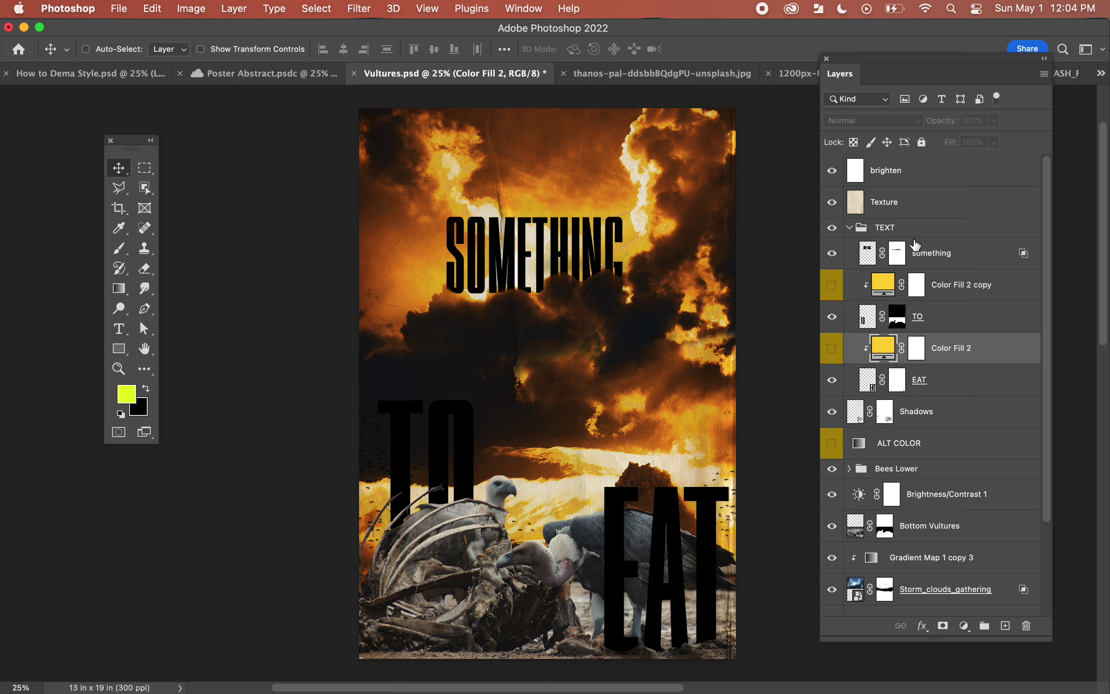
{"action": "left_click_drag", "start_coordinate": [832, 171], "coordinate": [831, 255]}
- Hide EAT, Shadows, TO, and Bees Lower through Gradient Map 1 copy 2, then show Storm_clouds_gathering
{"action": "left_click_drag", "start_coordinate": [831, 380], "coordinate": [832, 411]}
{"action": "left_click", "coordinate": [832, 227]}
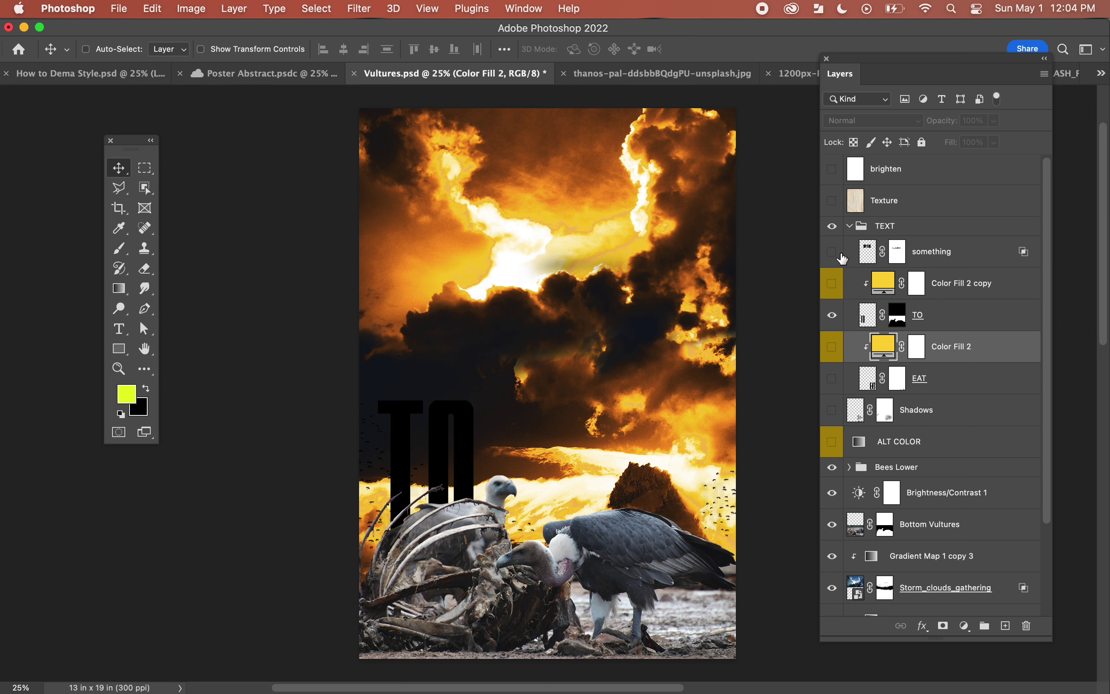
{"action": "left_click", "coordinate": [831, 316]}
{"action": "left_click", "coordinate": [849, 228]}
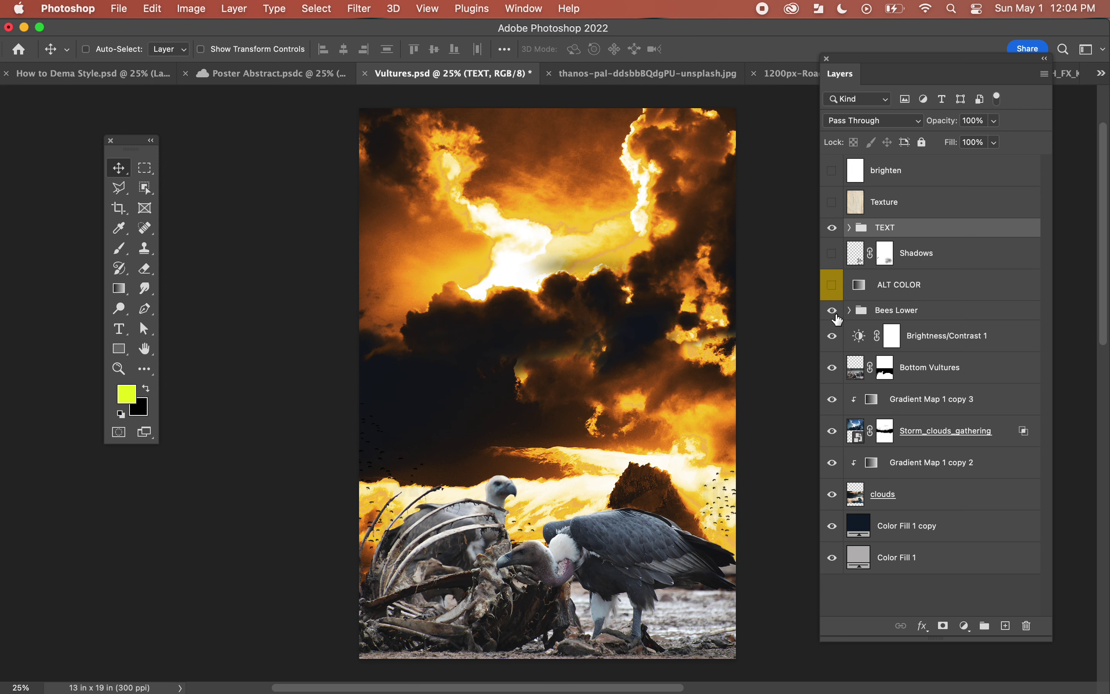
{"action": "left_click_drag", "start_coordinate": [832, 311], "coordinate": [836, 510]}
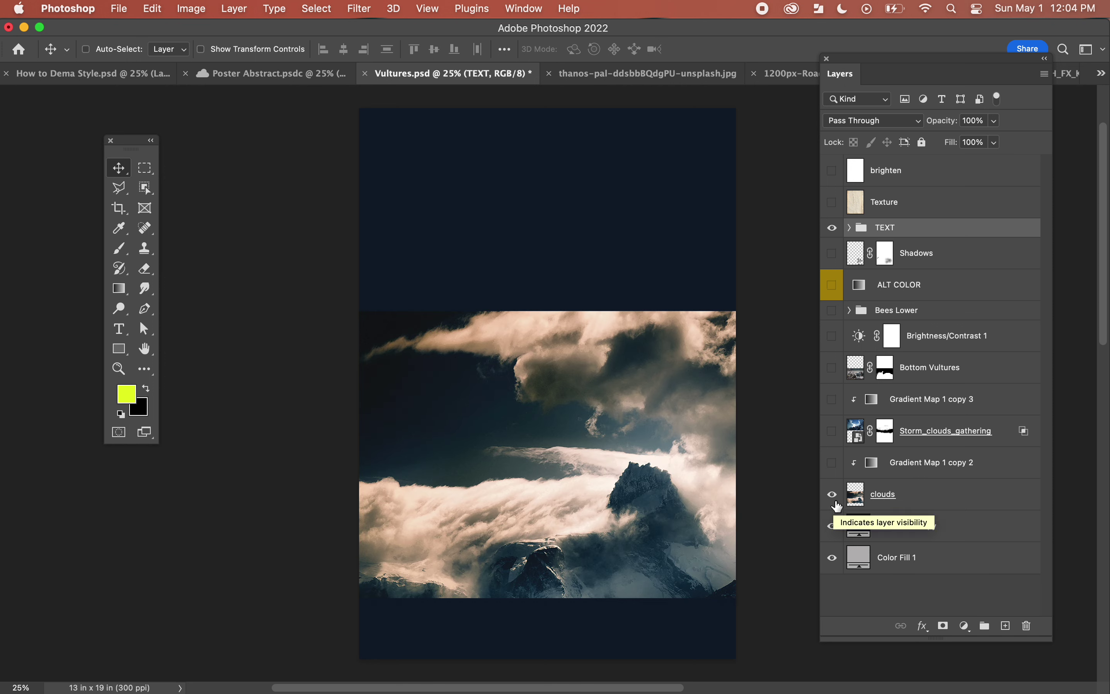
{"action": "left_click", "coordinate": [833, 432]}
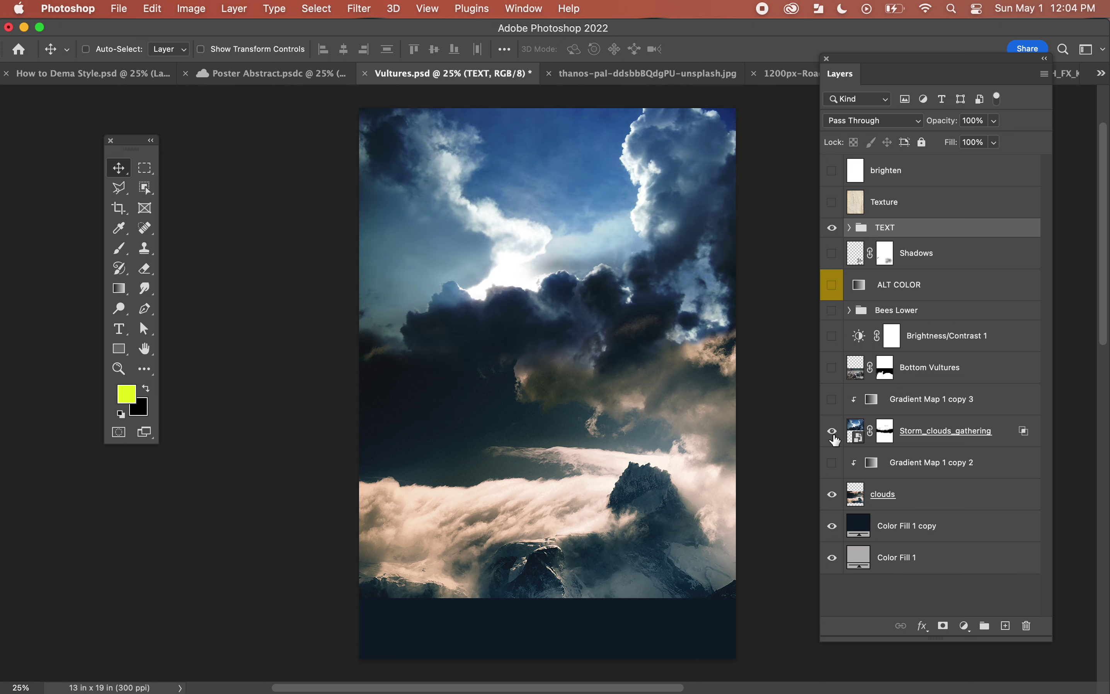
- Disable the Storm_clouds_gathering mask, show Bottom Vultures with its mask toggled, and hide the clouds layer
{"action": "left_click", "coordinate": [891, 438], "text": "shift"}
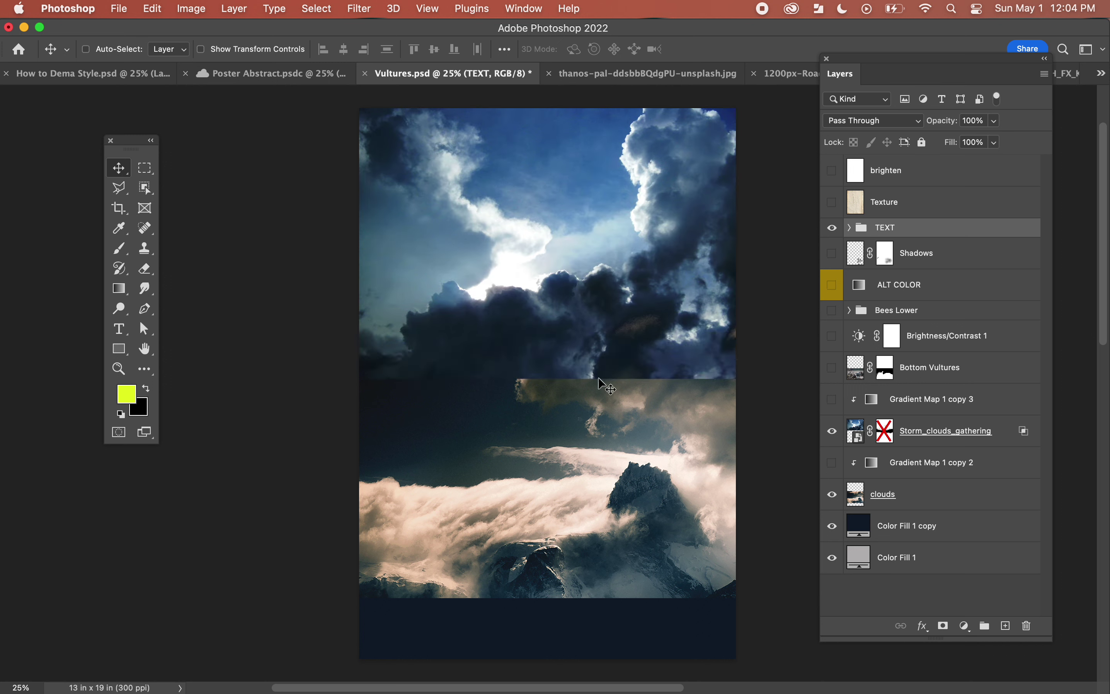
{"action": "left_click", "coordinate": [833, 369]}
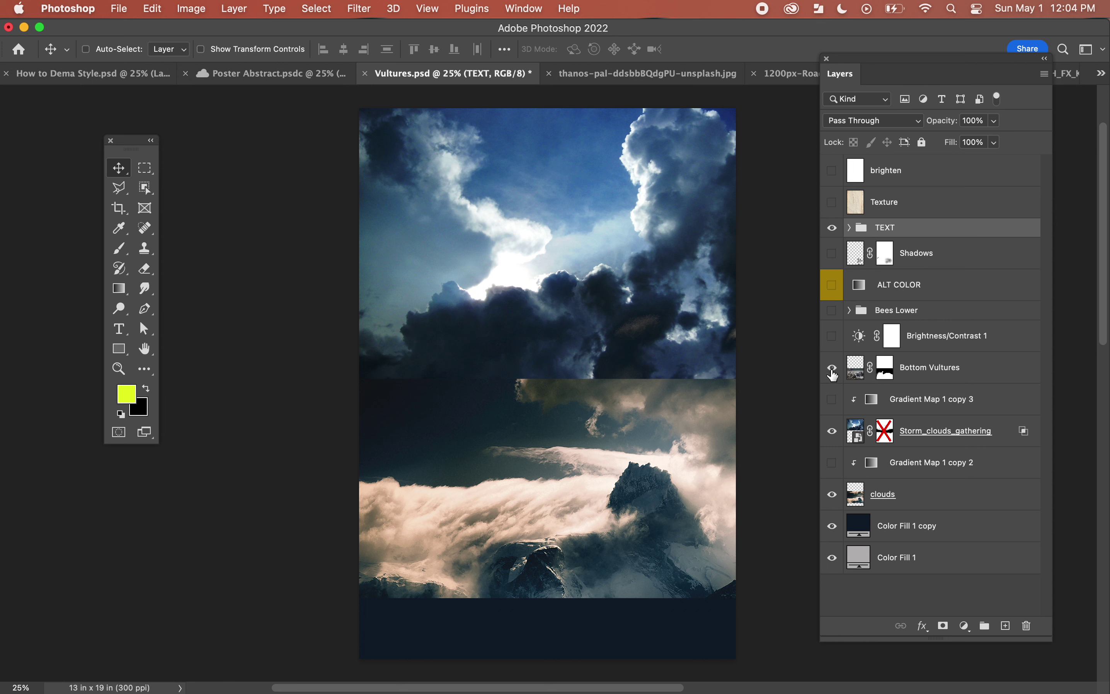
{"action": "left_click", "coordinate": [887, 368], "text": "shift"}
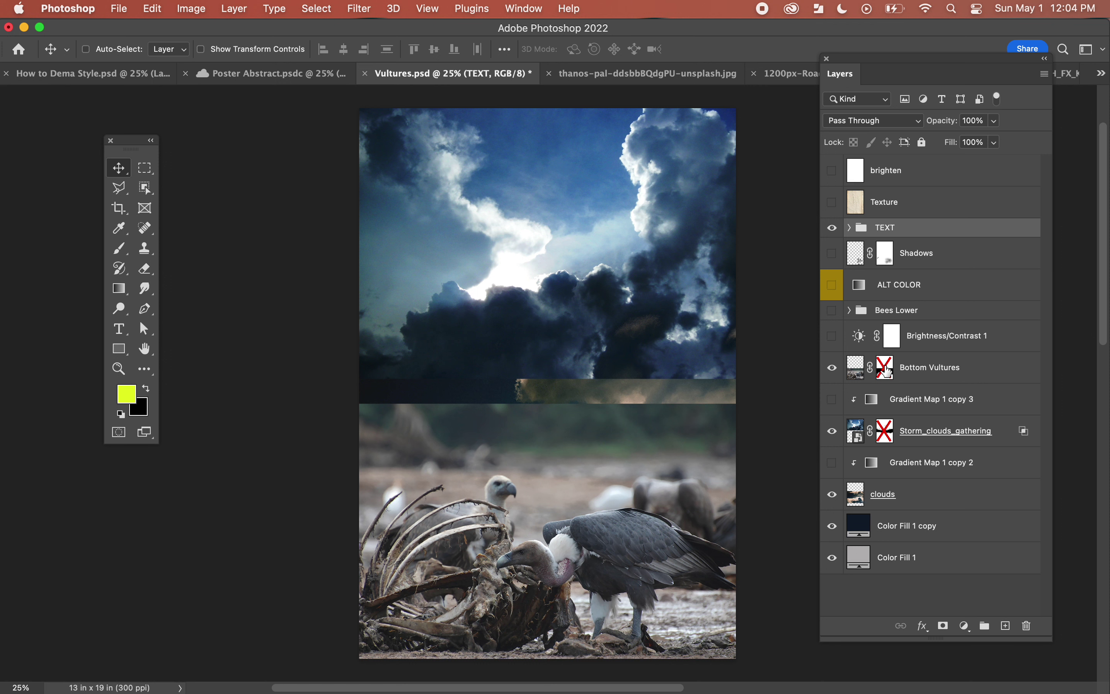
{"action": "left_click", "coordinate": [886, 369], "text": "shift"}
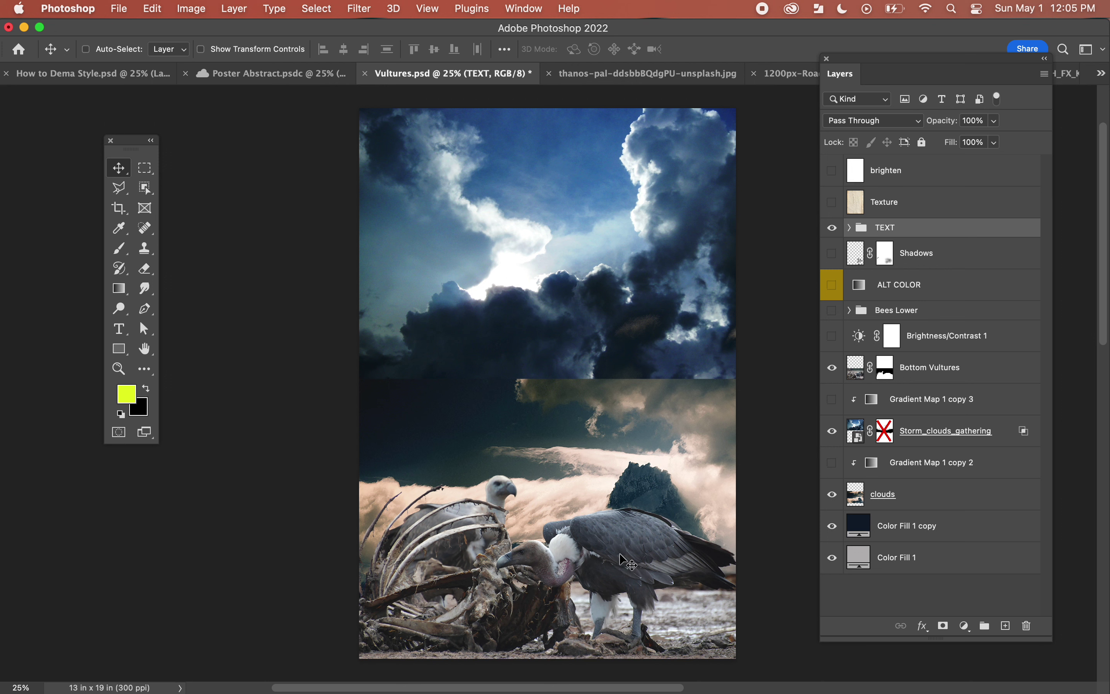
{"action": "left_click_drag", "start_coordinate": [121, 153], "coordinate": [144, 173]}
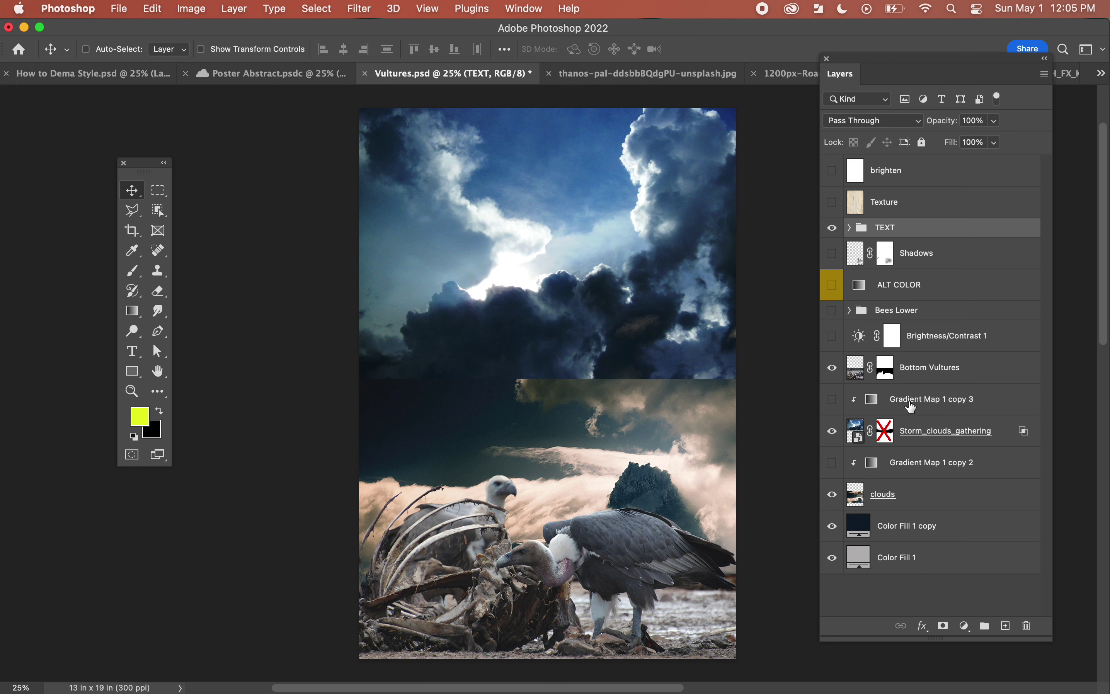
{"action": "left_click", "coordinate": [854, 499]}
- Show and select the clouds layer, then toggle the vultures and storm sky to compare
{"action": "left_click", "coordinate": [832, 496]}
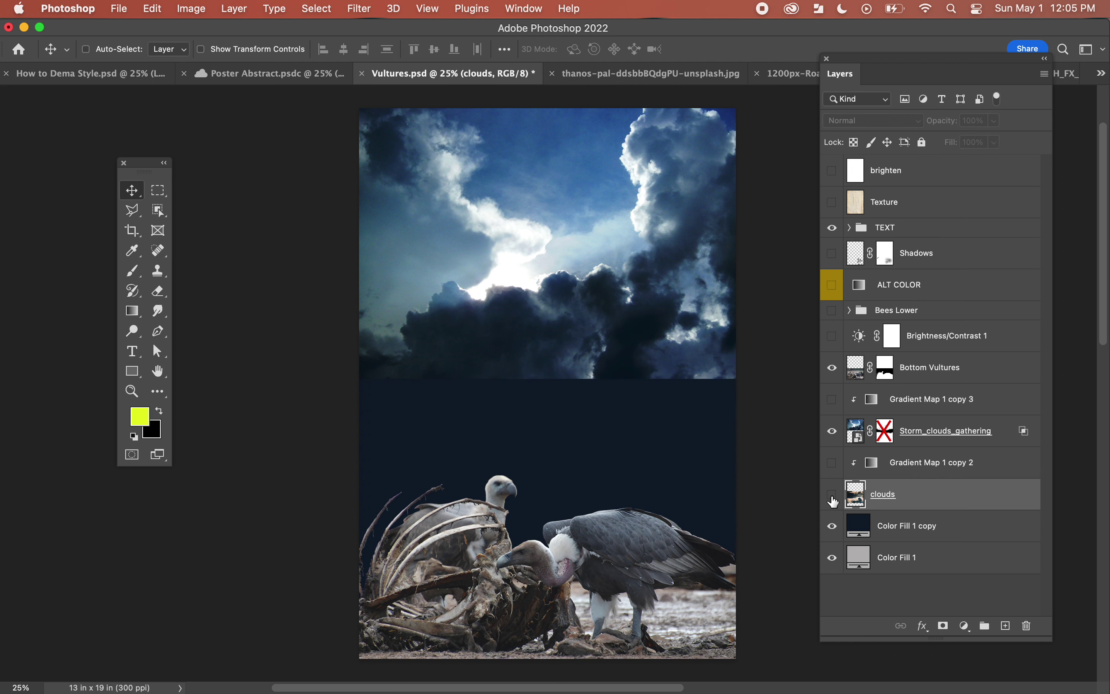
{"action": "left_click", "coordinate": [832, 495]}
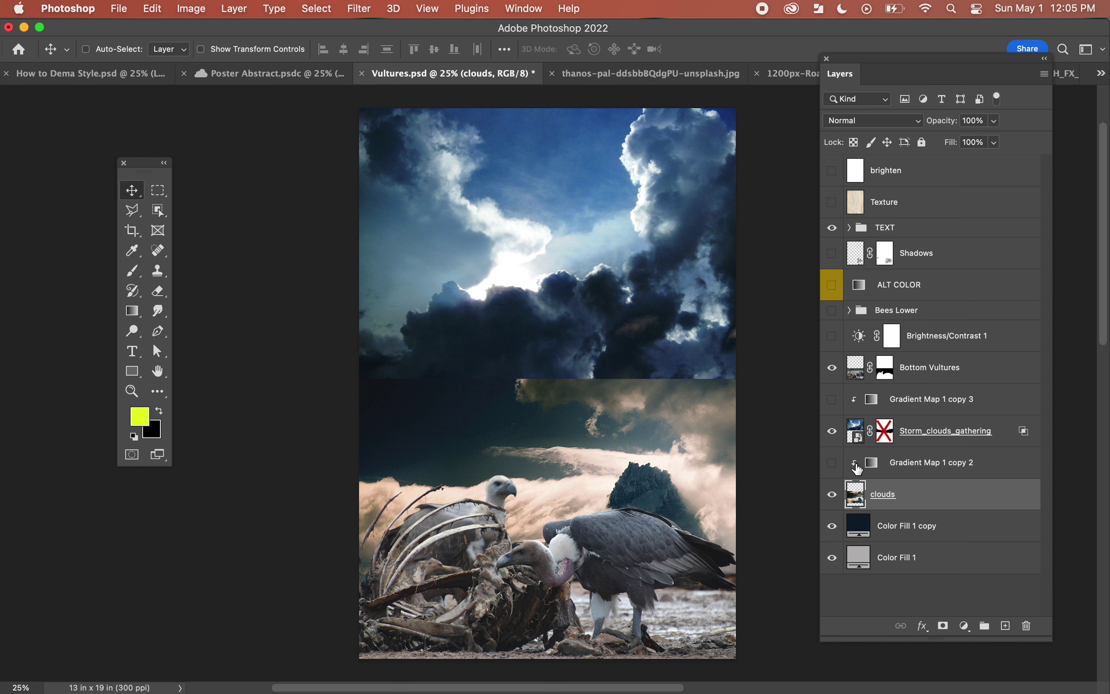
{"action": "left_click", "coordinate": [835, 369]}
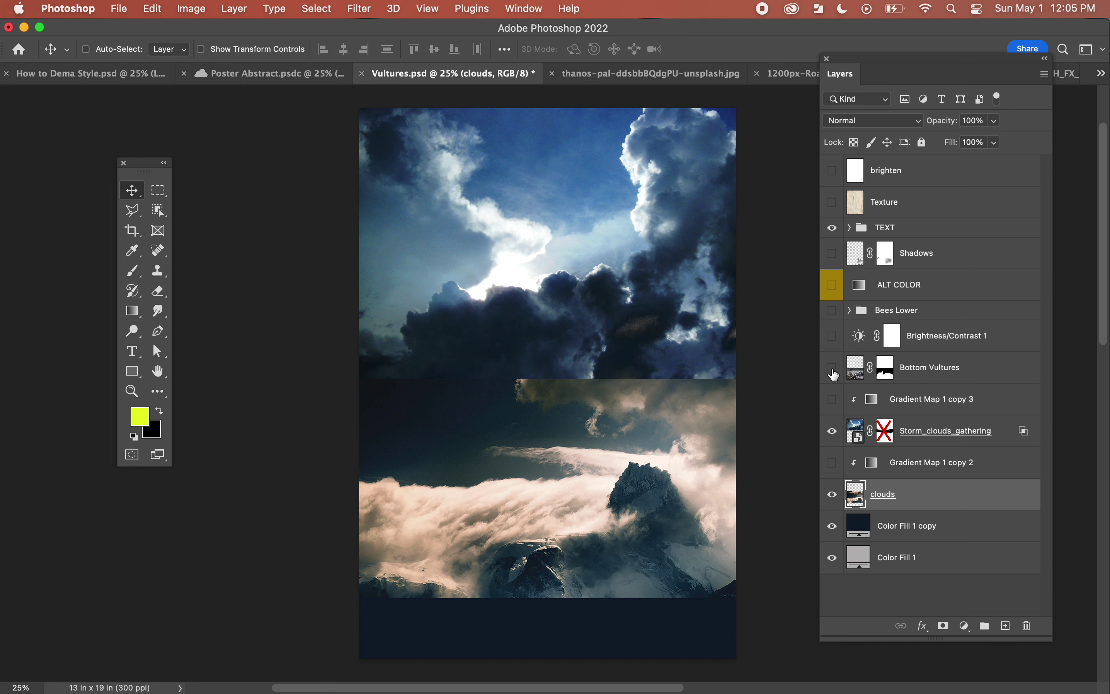
{"action": "left_click", "coordinate": [834, 369]}
{"action": "left_click", "coordinate": [834, 432]}
{"action": "left_click", "coordinate": [834, 432]}
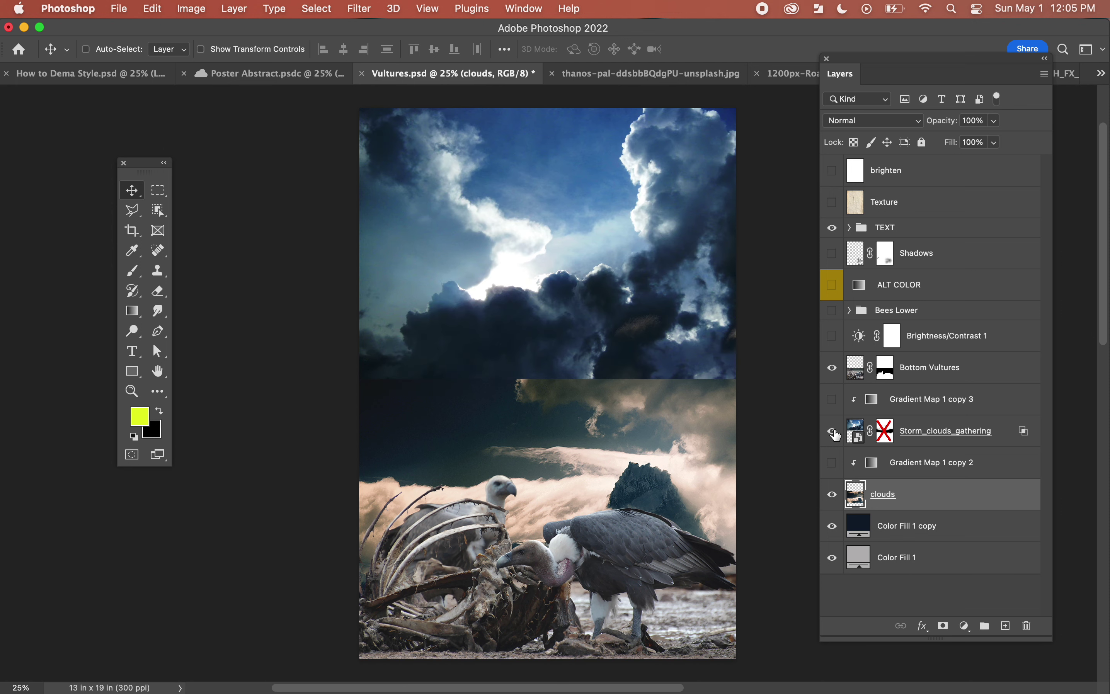
{"action": "left_click", "coordinate": [835, 432]}
{"action": "left_click", "coordinate": [834, 432]}
- Load the storm sky mask as a selection, deselect, re-enable the mask, and select Bottom Vultures
{"action": "left_click", "coordinate": [889, 433], "text": "super"}
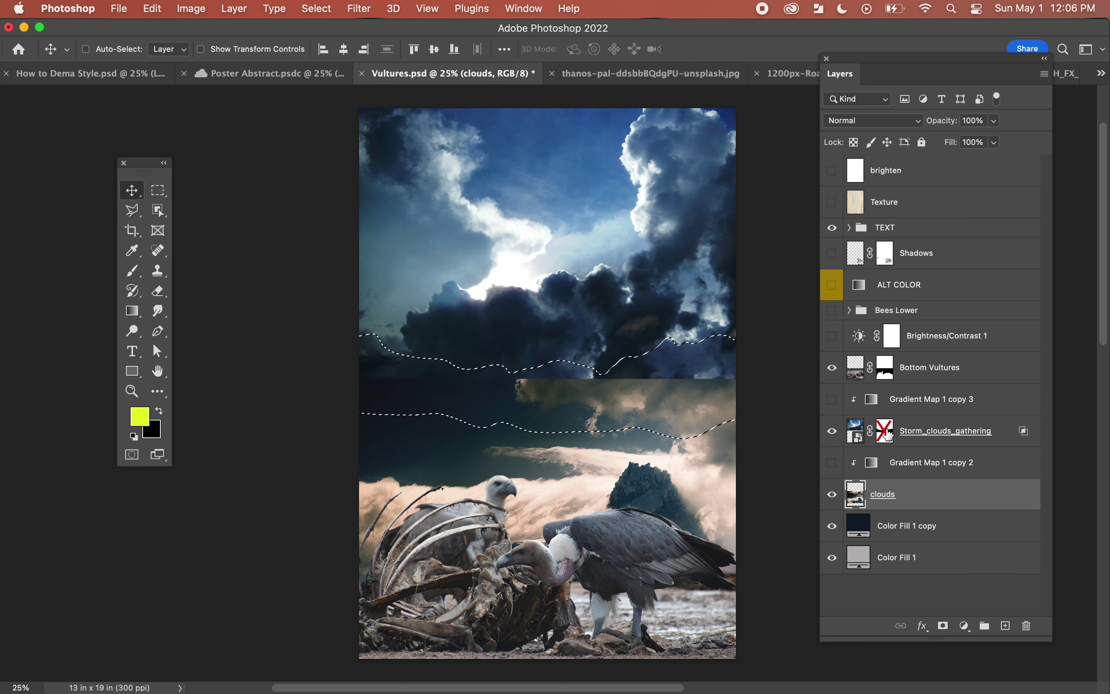
{"action": "key", "text": "super+d"}
{"action": "left_click", "coordinate": [890, 433], "text": "shift"}
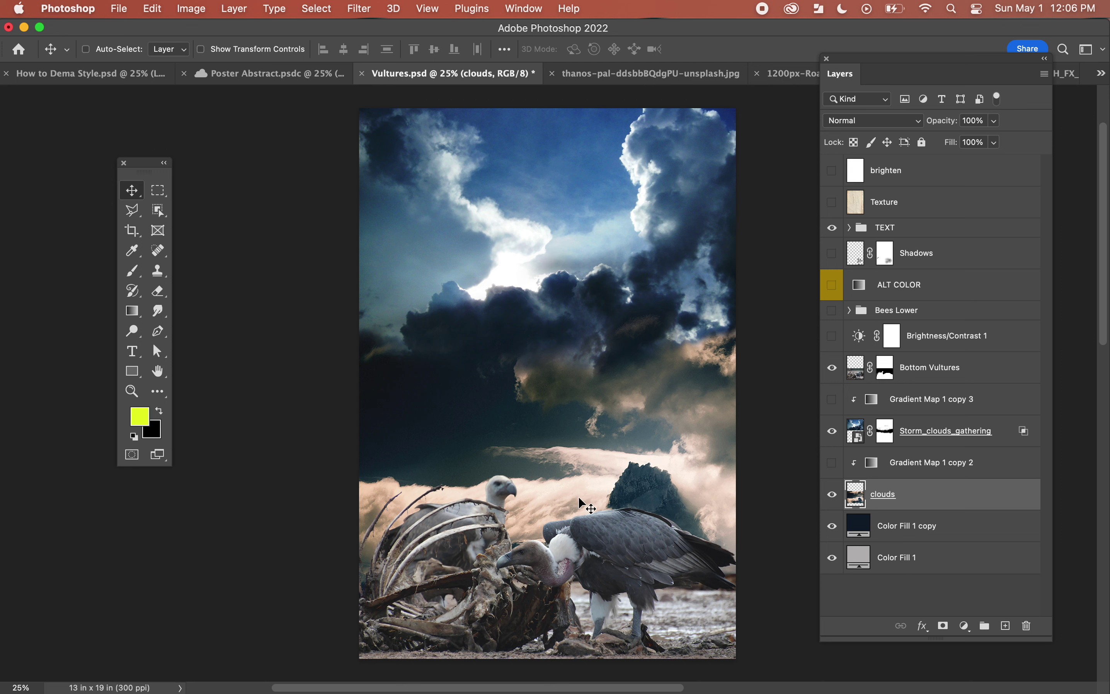
{"action": "left_click", "coordinate": [851, 373]}
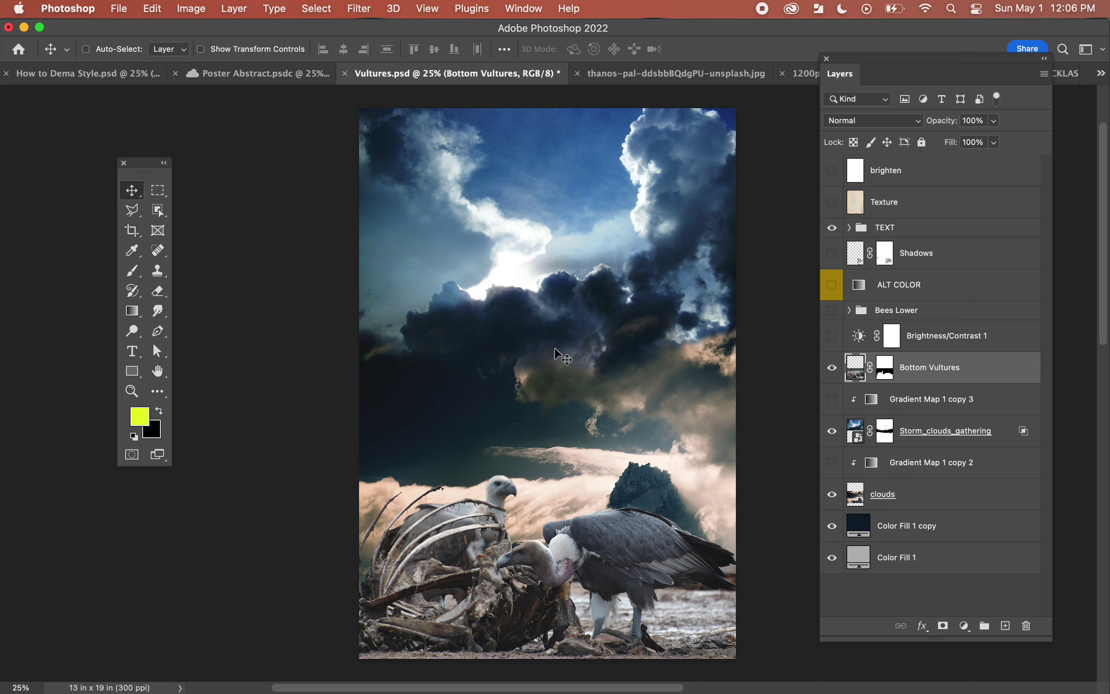
{"action": "left_click", "coordinate": [832, 285]}
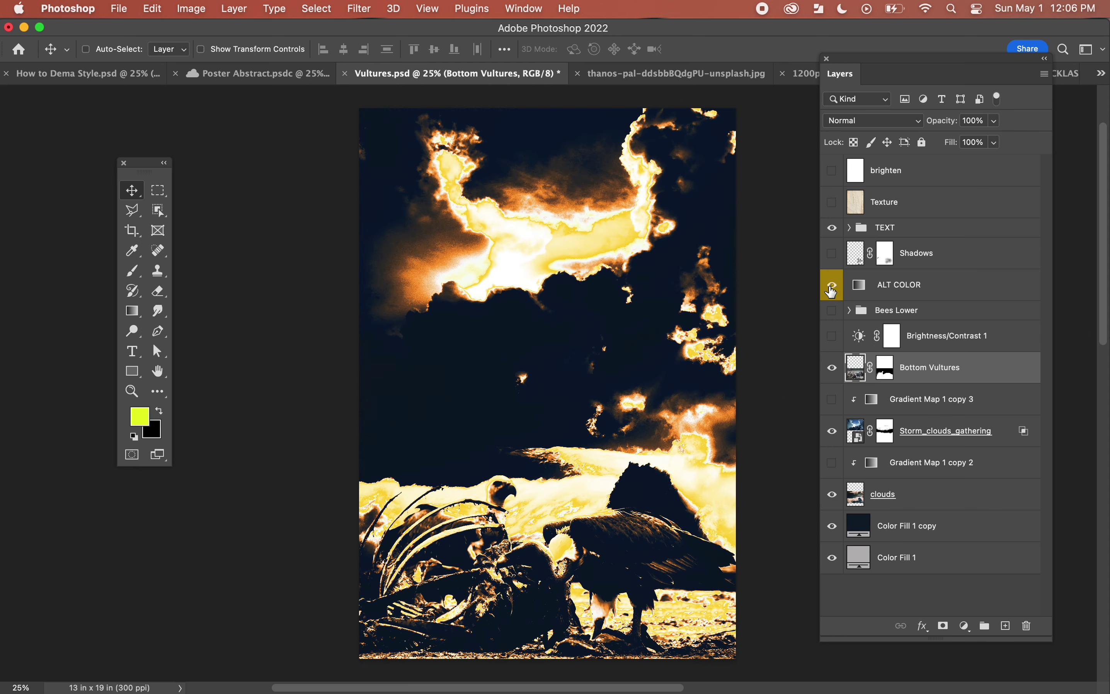
{"action": "left_click", "coordinate": [831, 286]}
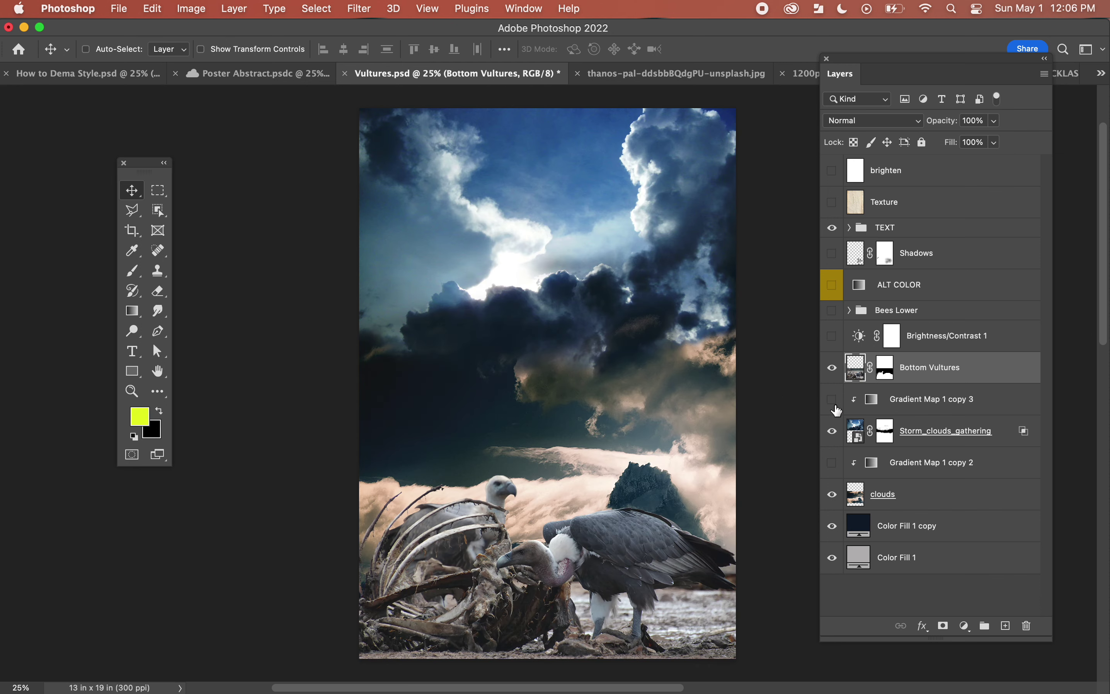
{"action": "left_click", "coordinate": [833, 402]}
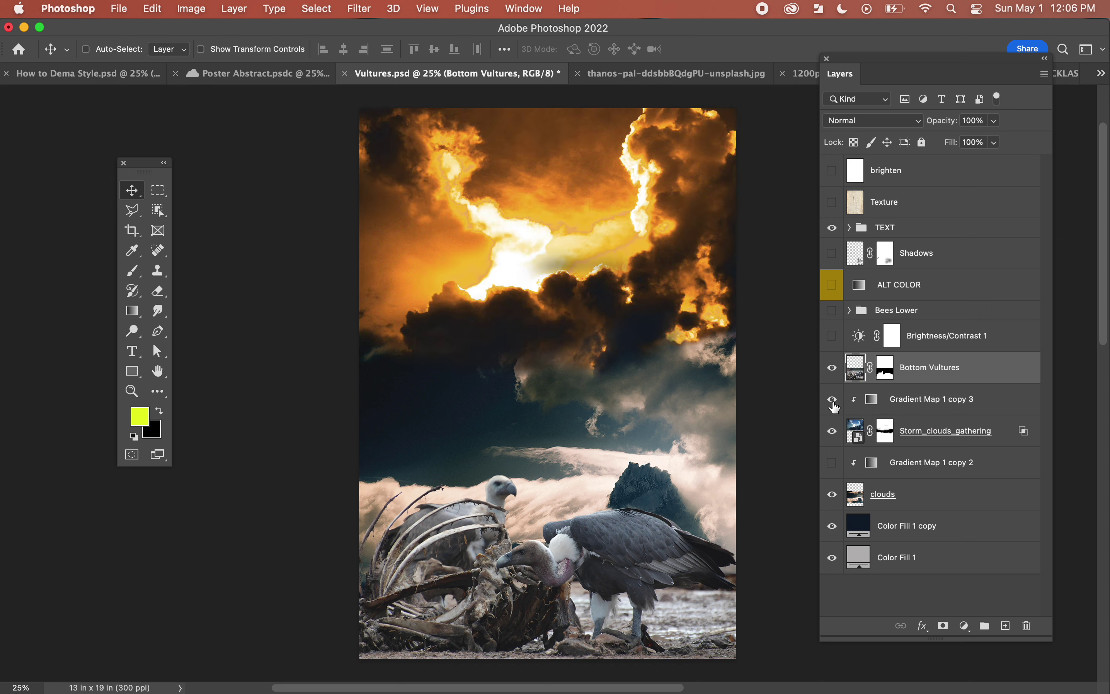
{"action": "left_click", "coordinate": [832, 464]}
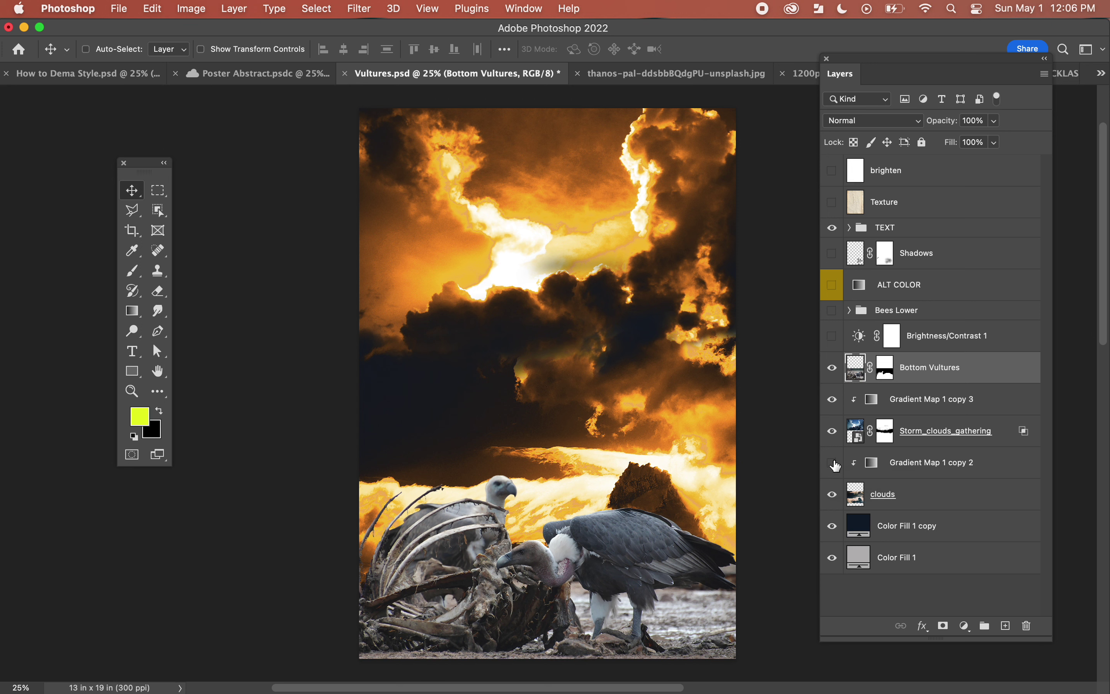
{"action": "left_click", "coordinate": [832, 367]}
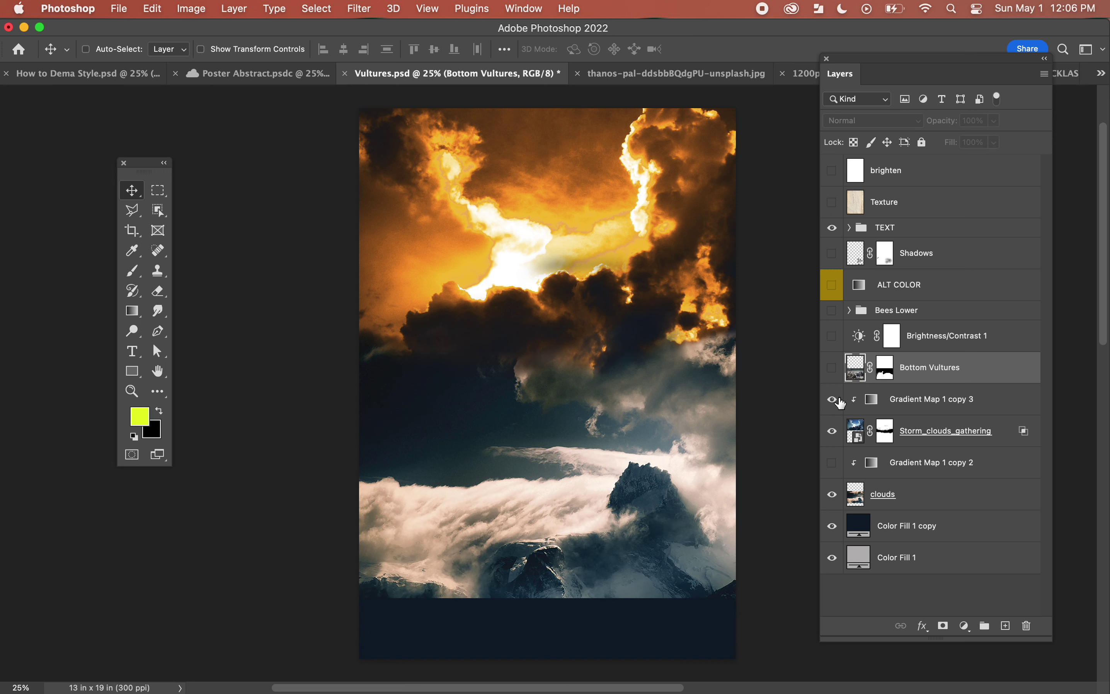
{"action": "left_click", "coordinate": [831, 367]}
{"action": "left_click", "coordinate": [832, 463]}
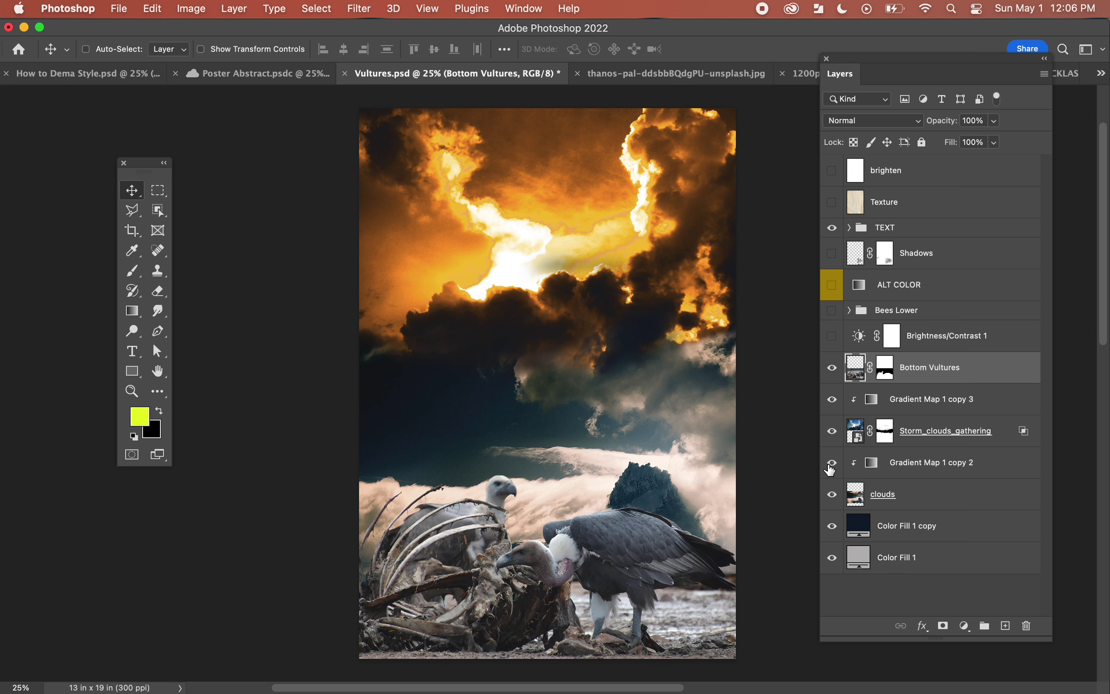
{"action": "left_click", "coordinate": [832, 399]}
{"action": "left_click", "coordinate": [832, 463]}
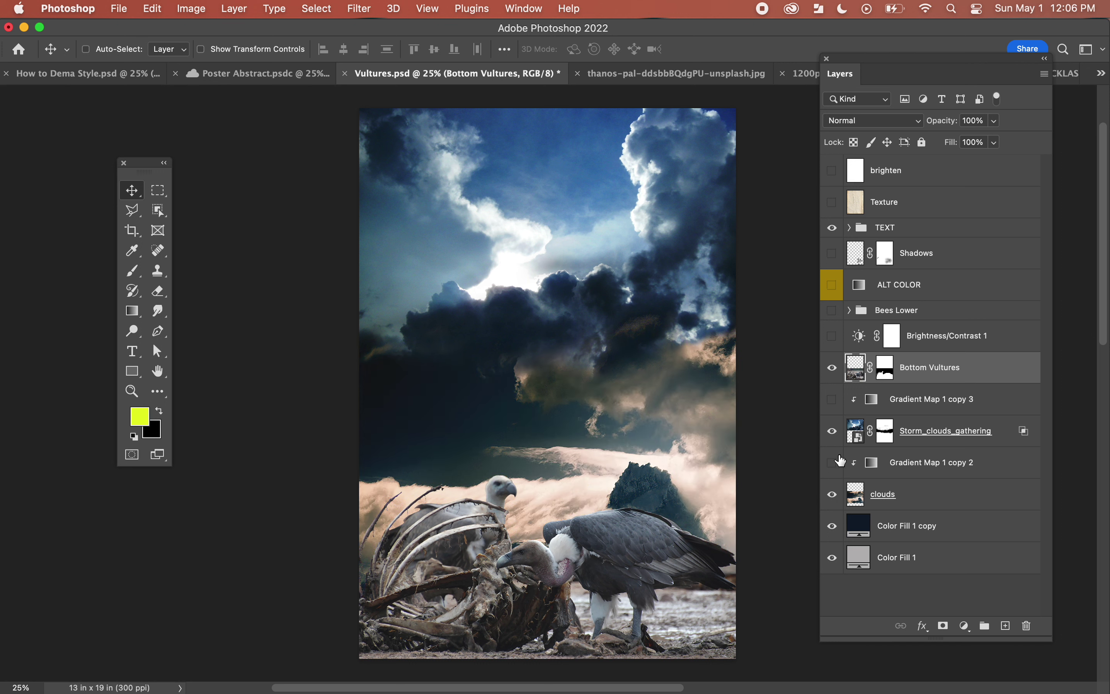
{"action": "left_click", "coordinate": [833, 430]}
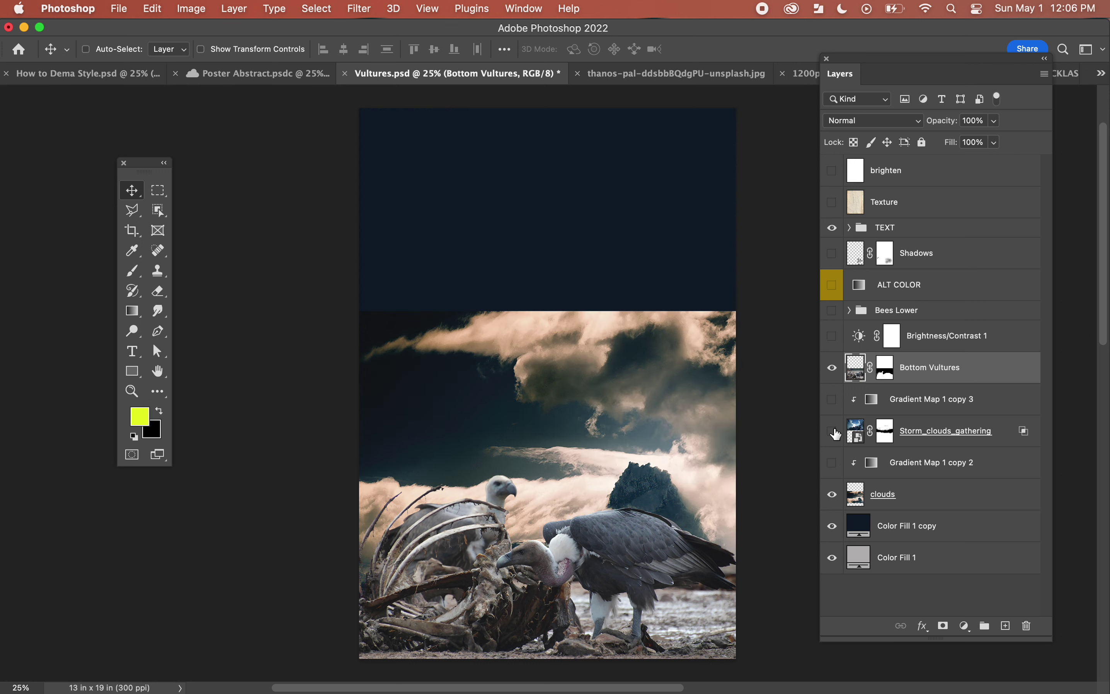
{"action": "left_click", "coordinate": [833, 432]}
{"action": "left_click", "coordinate": [856, 436]}
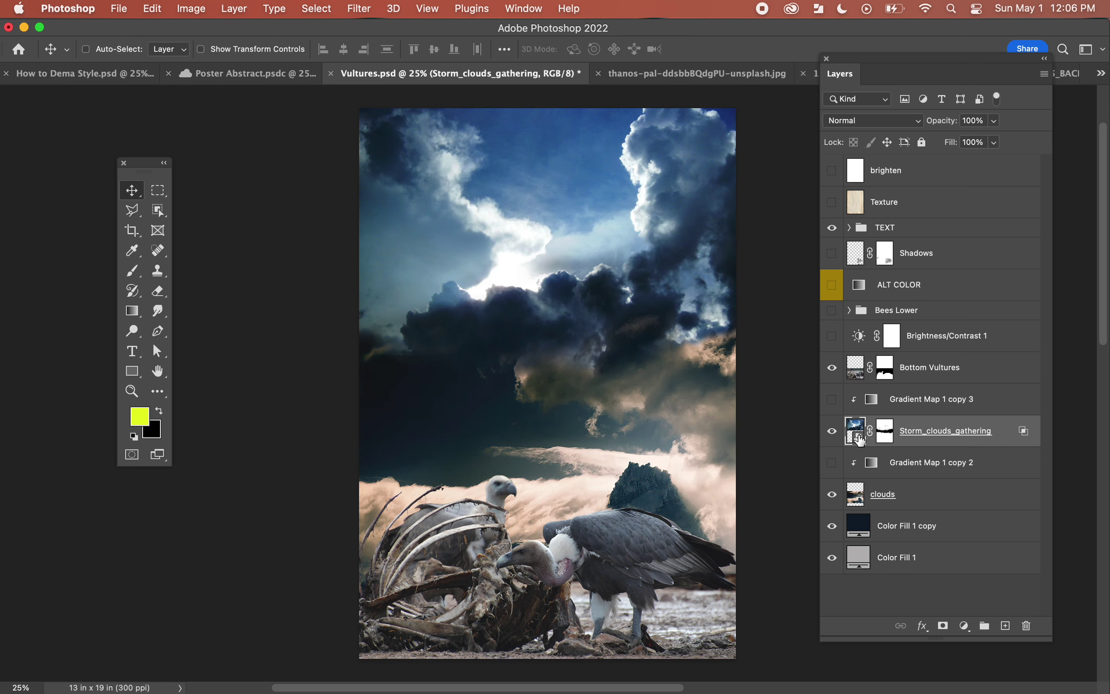
- Launch Filter > Neural Filters on Vultures.psd
{"action": "left_click", "coordinate": [363, 13]}
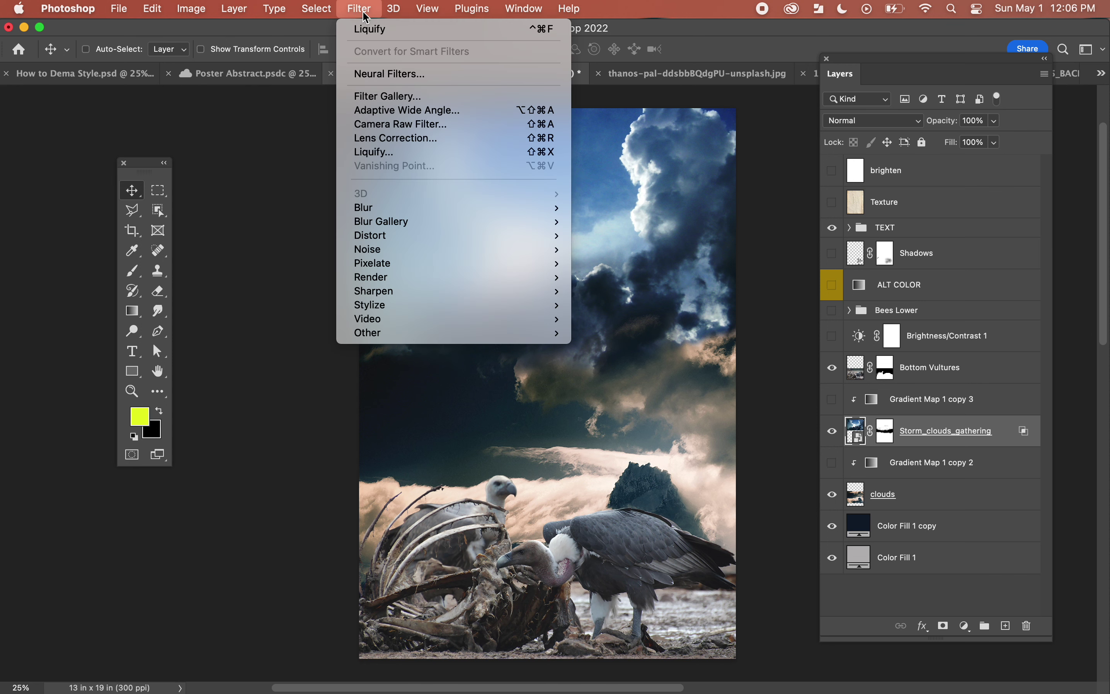
{"action": "left_click", "coordinate": [364, 13]}
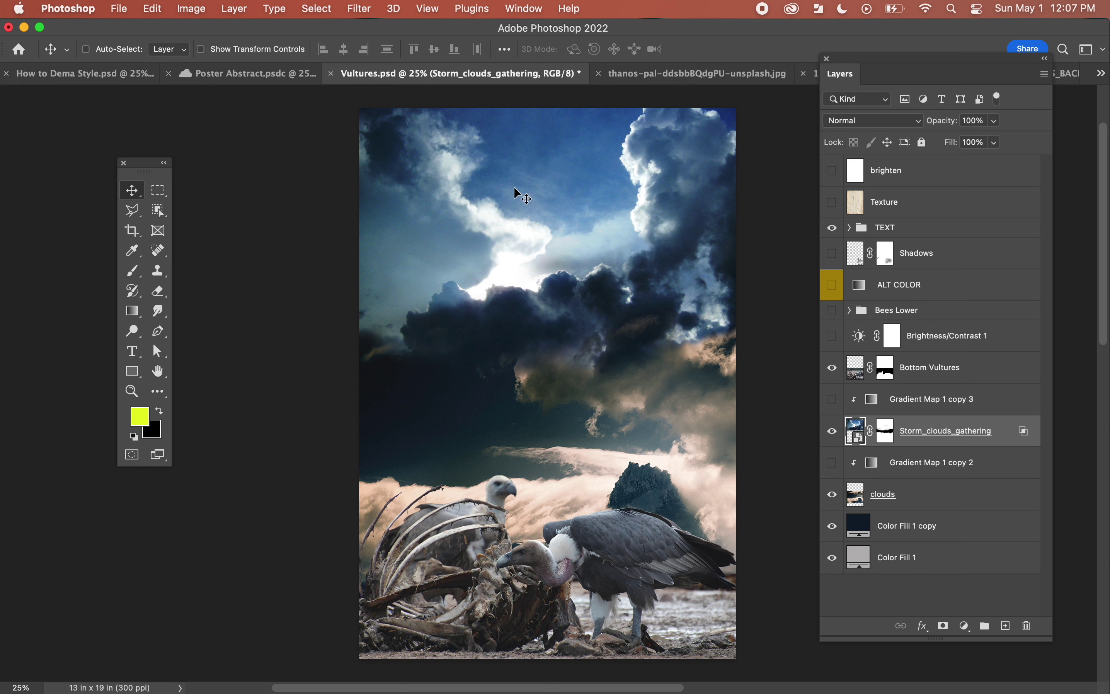
{"action": "left_click", "coordinate": [360, 9]}
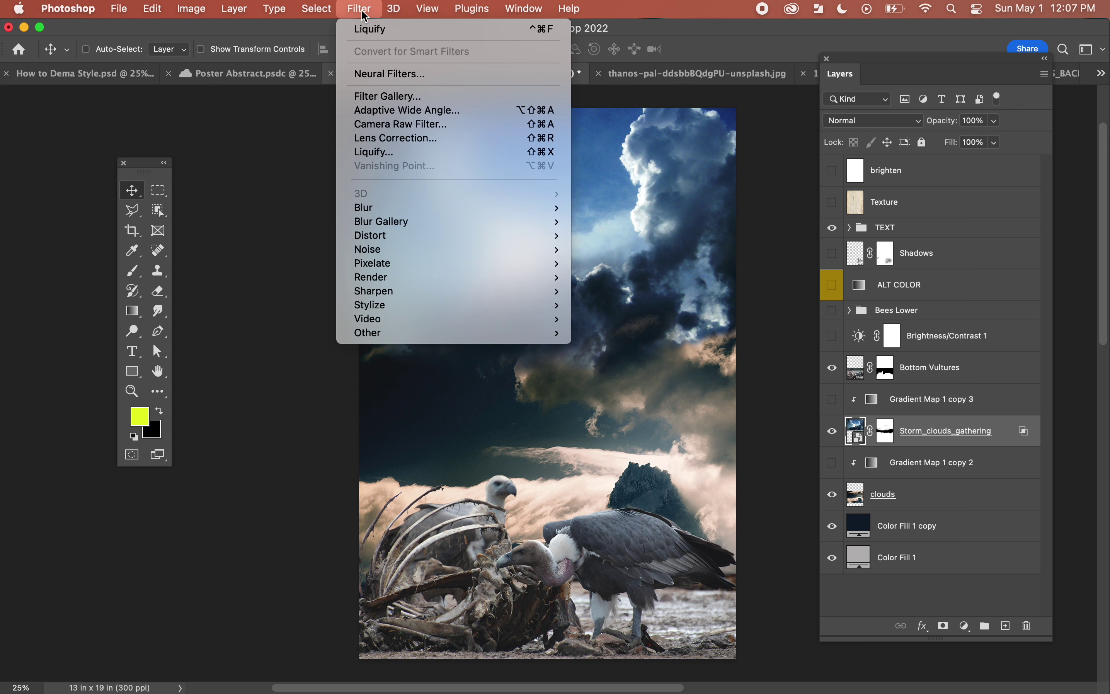
{"action": "left_click", "coordinate": [371, 77]}
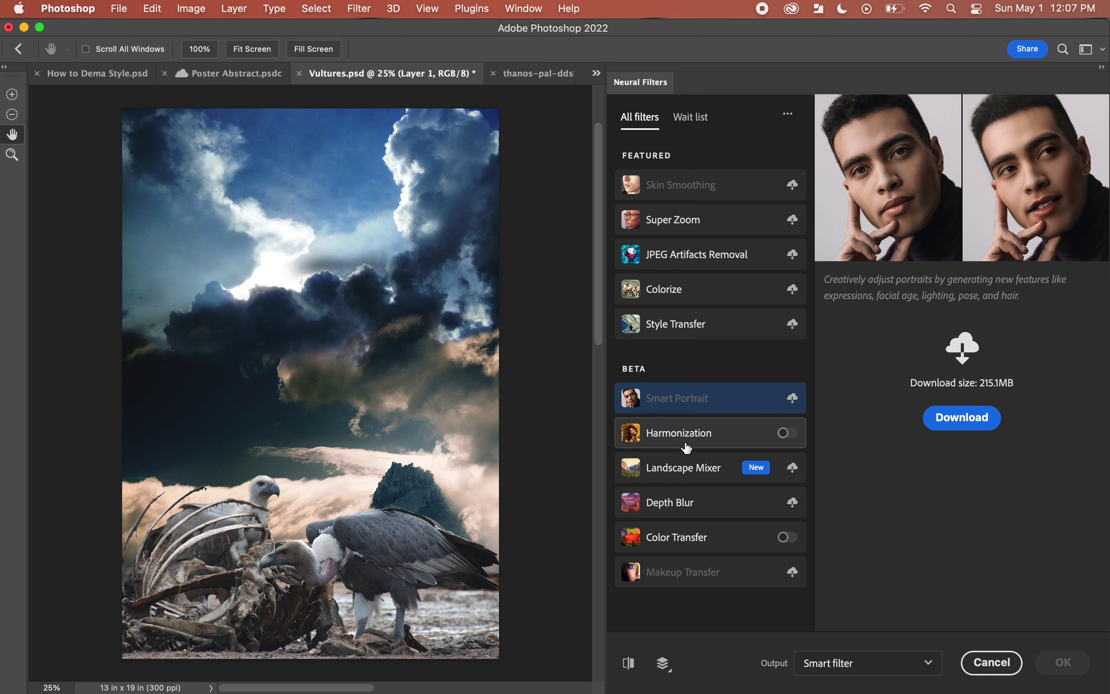
- Enable the Harmonization neural filter with the 'clouds' layer as its reference image
{"action": "left_click", "coordinate": [712, 433]}
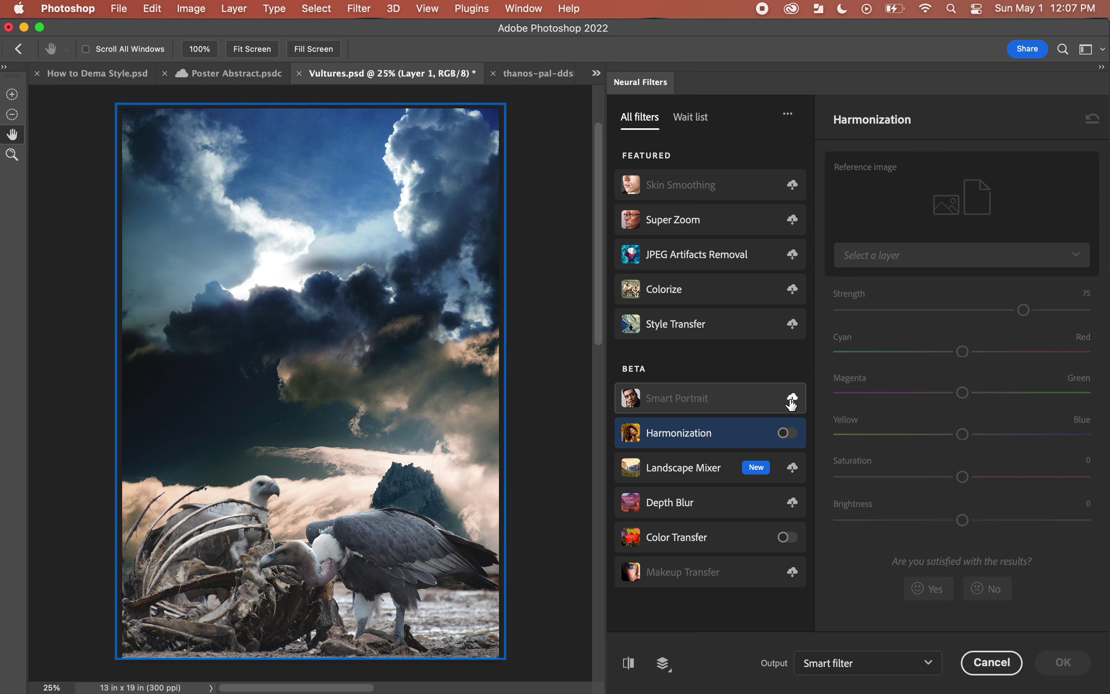
{"action": "left_click", "coordinate": [789, 434]}
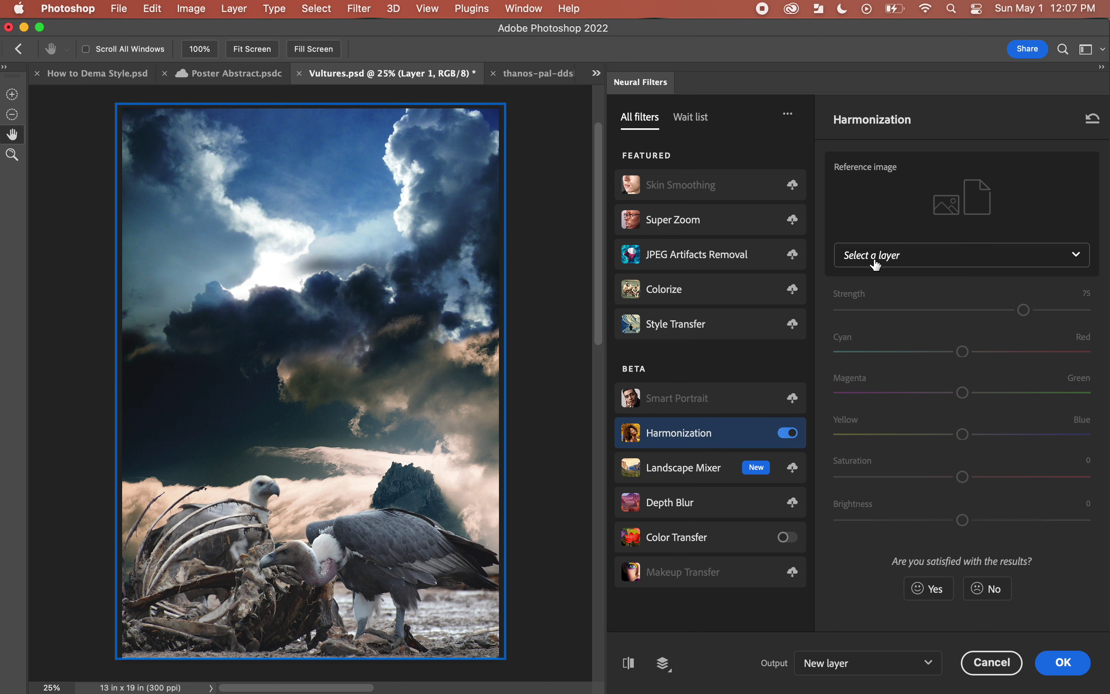
{"action": "left_click", "coordinate": [925, 260]}
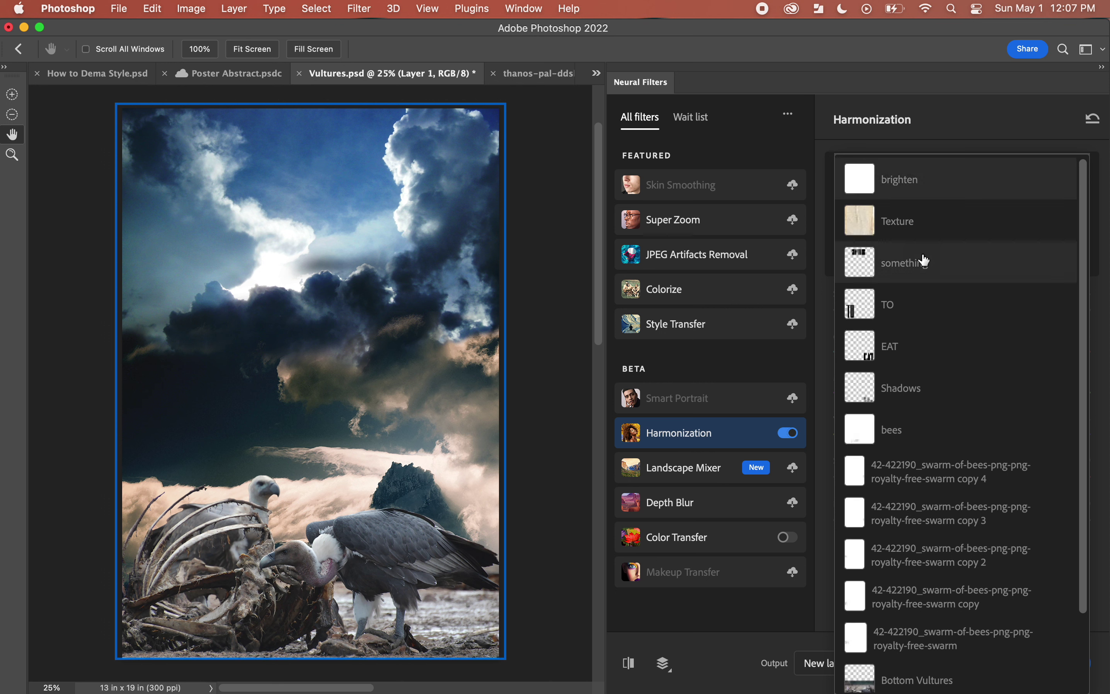
{"action": "scroll", "coordinate": [925, 261], "scroll_direction": "down", "scroll_amount": 3}
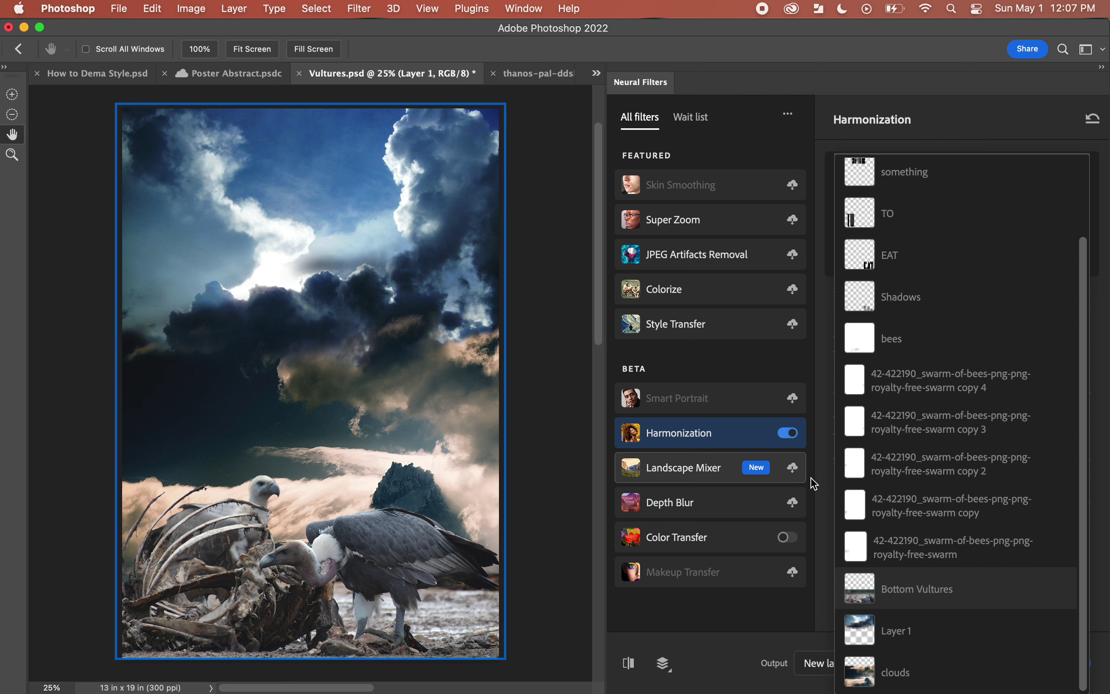
{"action": "left_click", "coordinate": [863, 673]}
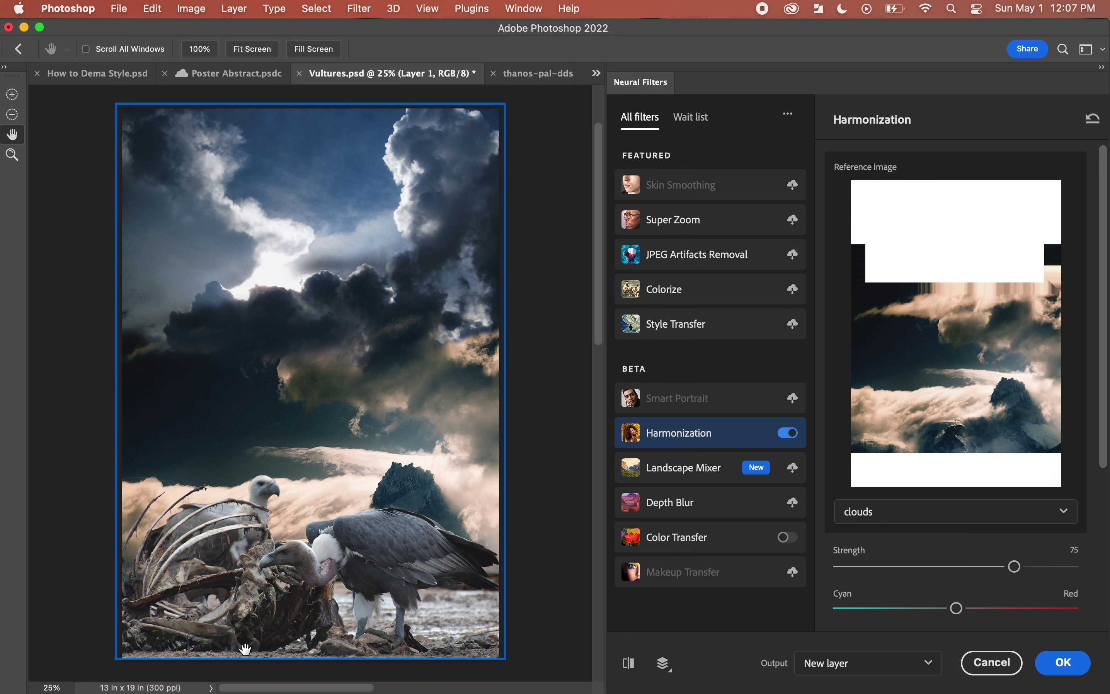
- Compare the harmonized sky with the original and raise Harmonization Strength to 100
{"action": "left_click", "coordinate": [630, 664]}
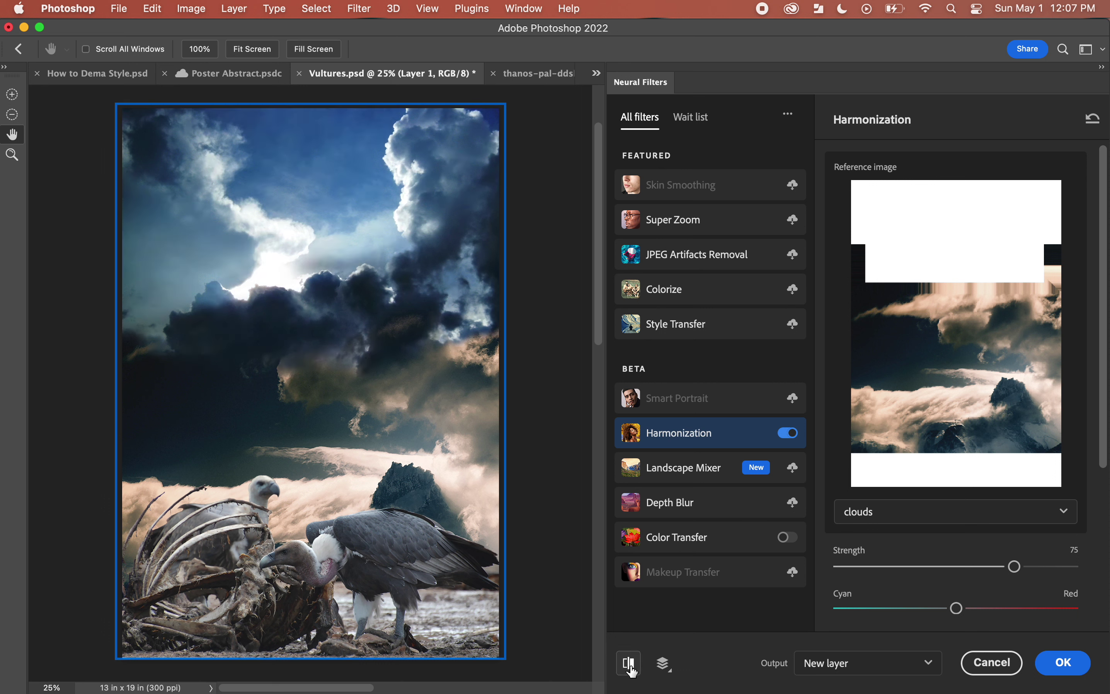
{"action": "left_click", "coordinate": [631, 666]}
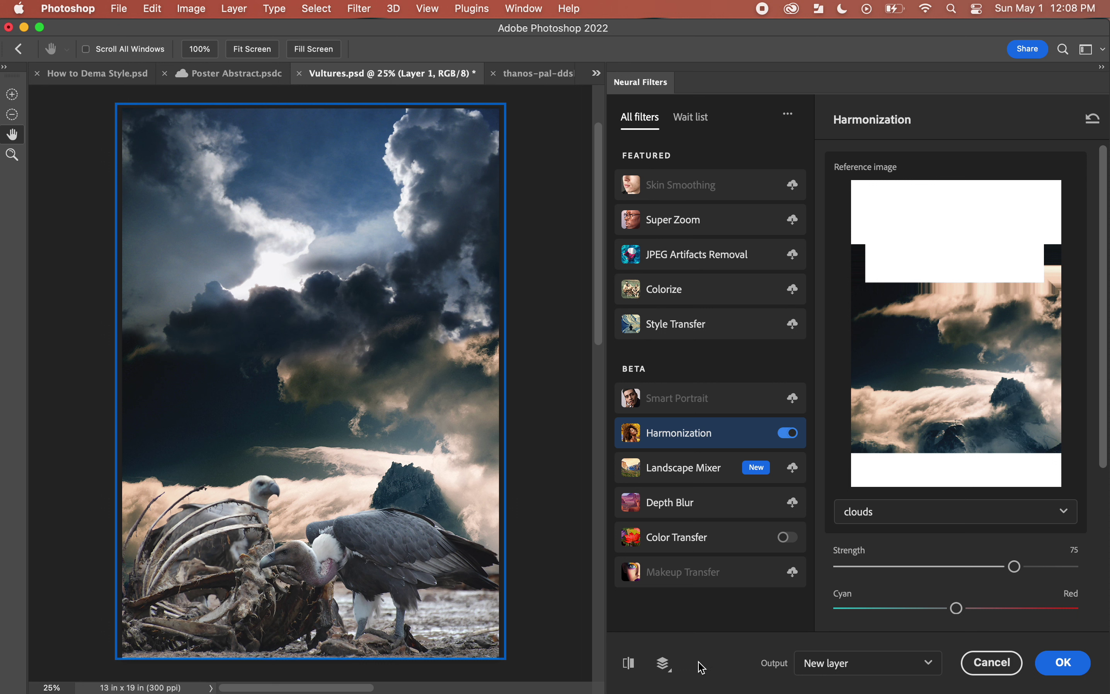
{"action": "left_click", "coordinate": [632, 668]}
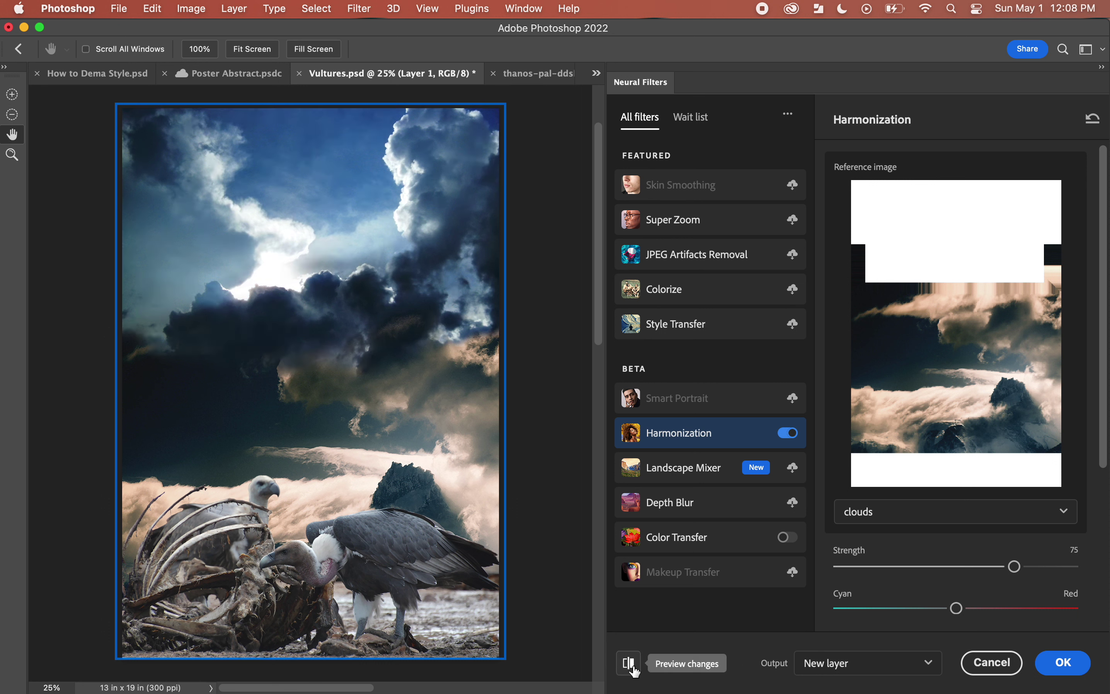
{"action": "left_click", "coordinate": [633, 670]}
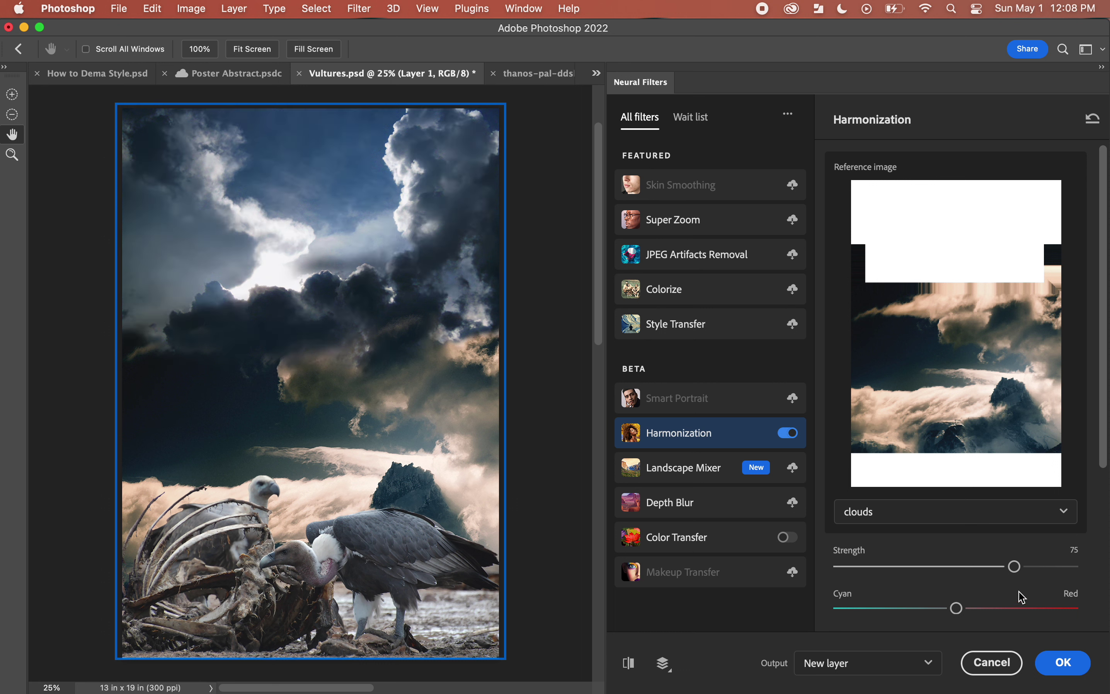
{"action": "left_click_drag", "start_coordinate": [1023, 577], "coordinate": [1050, 569]}
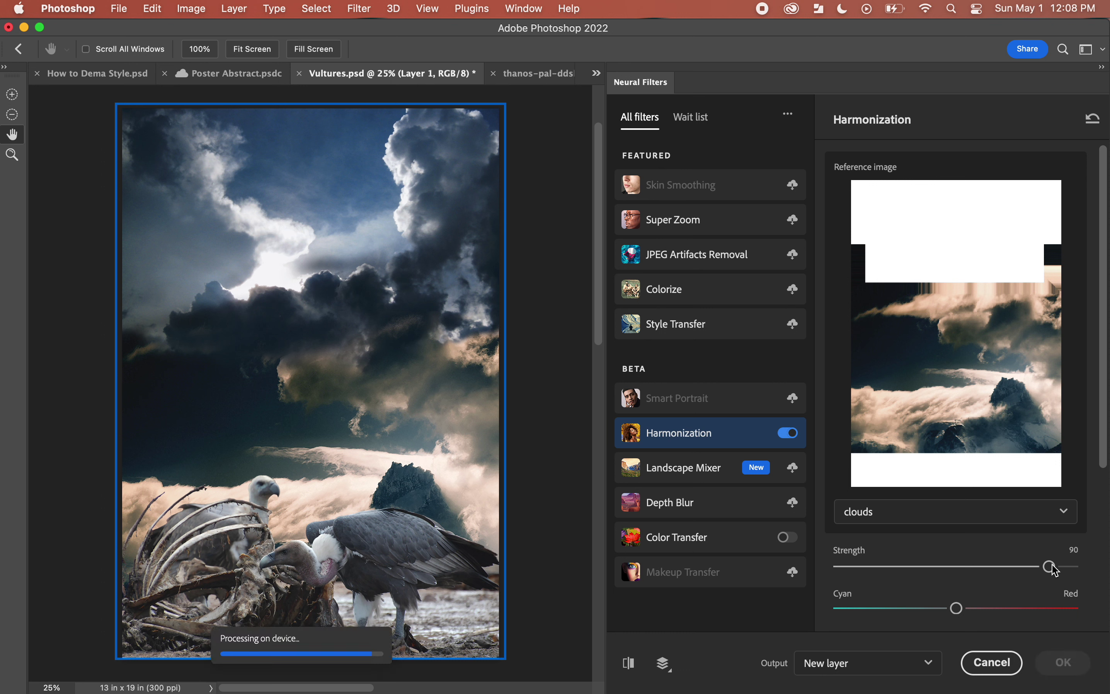
{"action": "left_click_drag", "start_coordinate": [1055, 571], "coordinate": [1078, 566]}
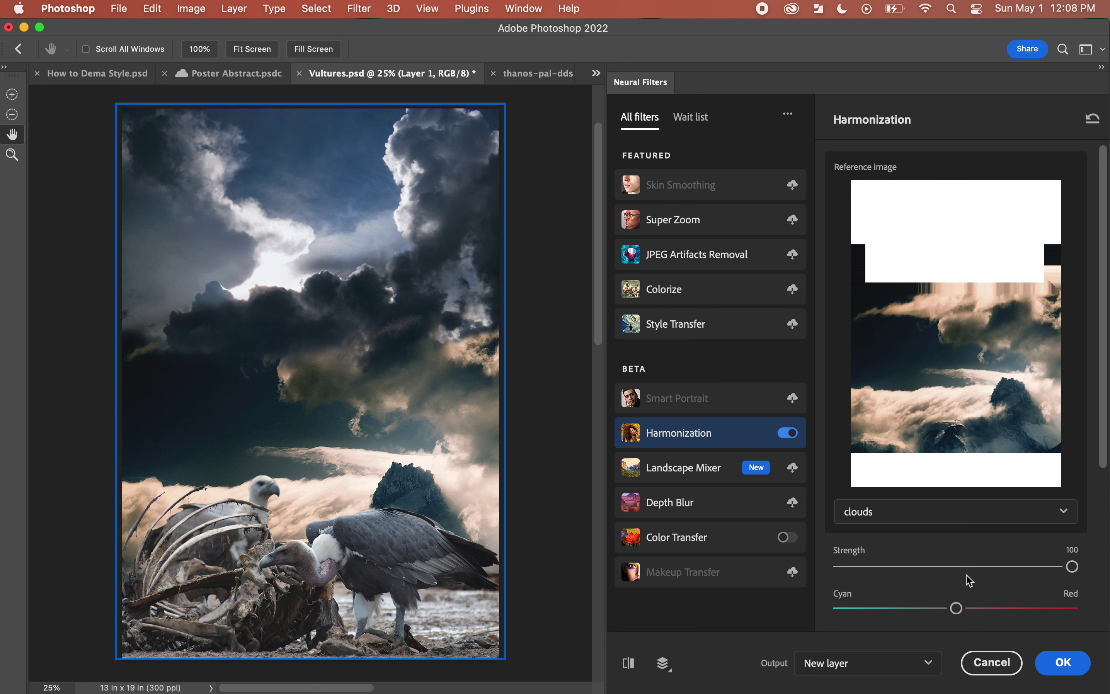
- Lower Brightness to -10 and shift the Yellow/Blue balance toward yellow
{"action": "scroll", "coordinate": [963, 576], "scroll_direction": "down", "scroll_amount": 5}
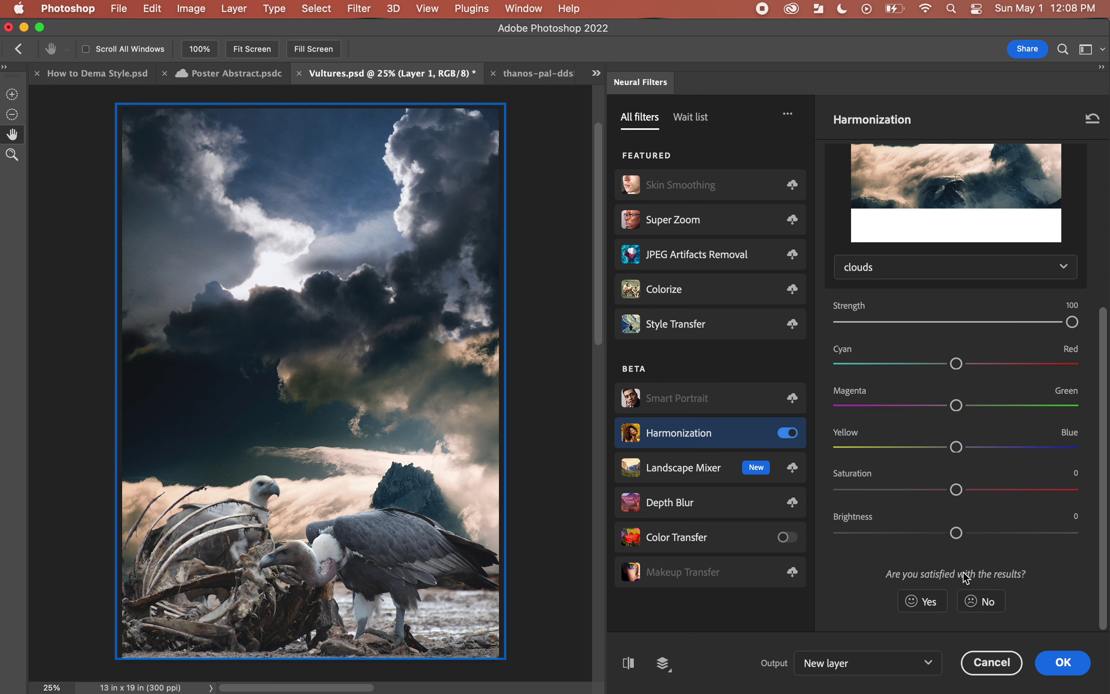
{"action": "left_click_drag", "start_coordinate": [957, 533], "coordinate": [934, 539]}
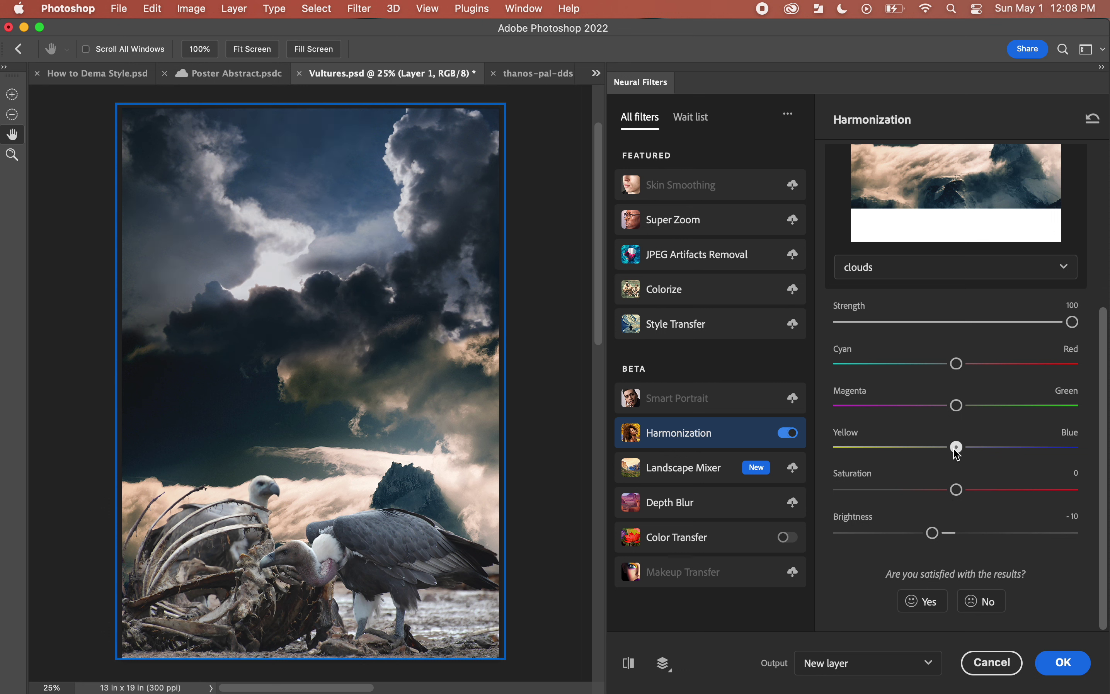
{"action": "left_click_drag", "start_coordinate": [956, 448], "coordinate": [948, 455]}
{"action": "left_click_drag", "start_coordinate": [944, 458], "coordinate": [935, 455]}
{"action": "left_click_drag", "start_coordinate": [937, 455], "coordinate": [927, 456]}
{"action": "left_click_drag", "start_coordinate": [927, 456], "coordinate": [912, 455]}
- Compare the result again, check the New layer output, then cancel Neural Filters without applying
{"action": "left_click", "coordinate": [630, 663]}
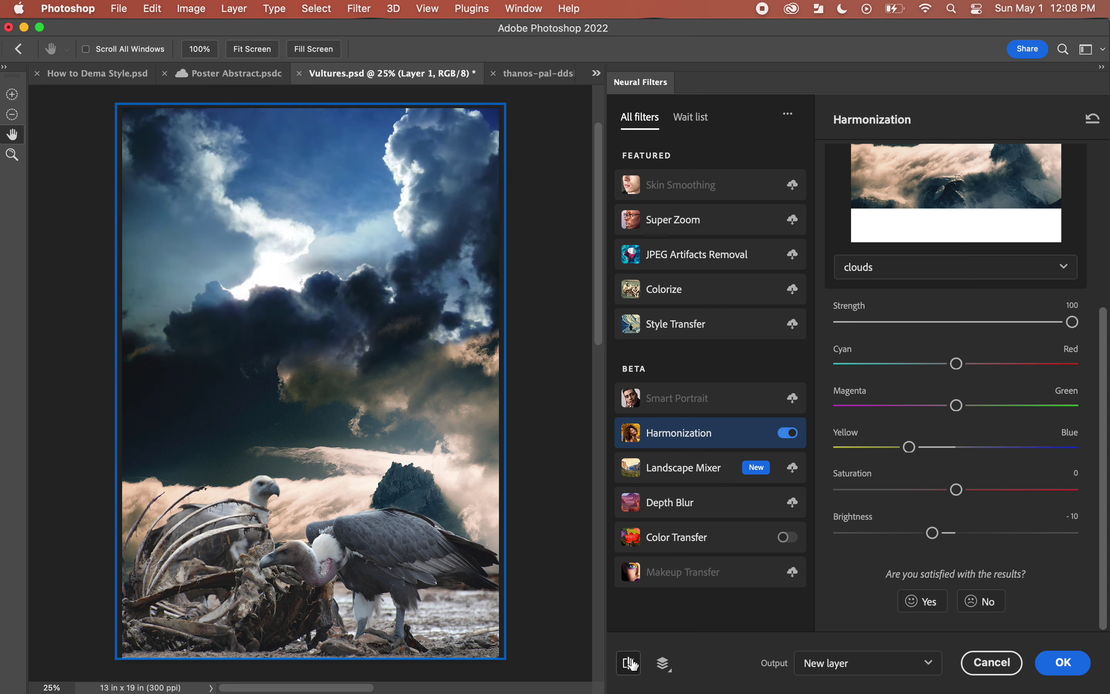
{"action": "left_click", "coordinate": [631, 664]}
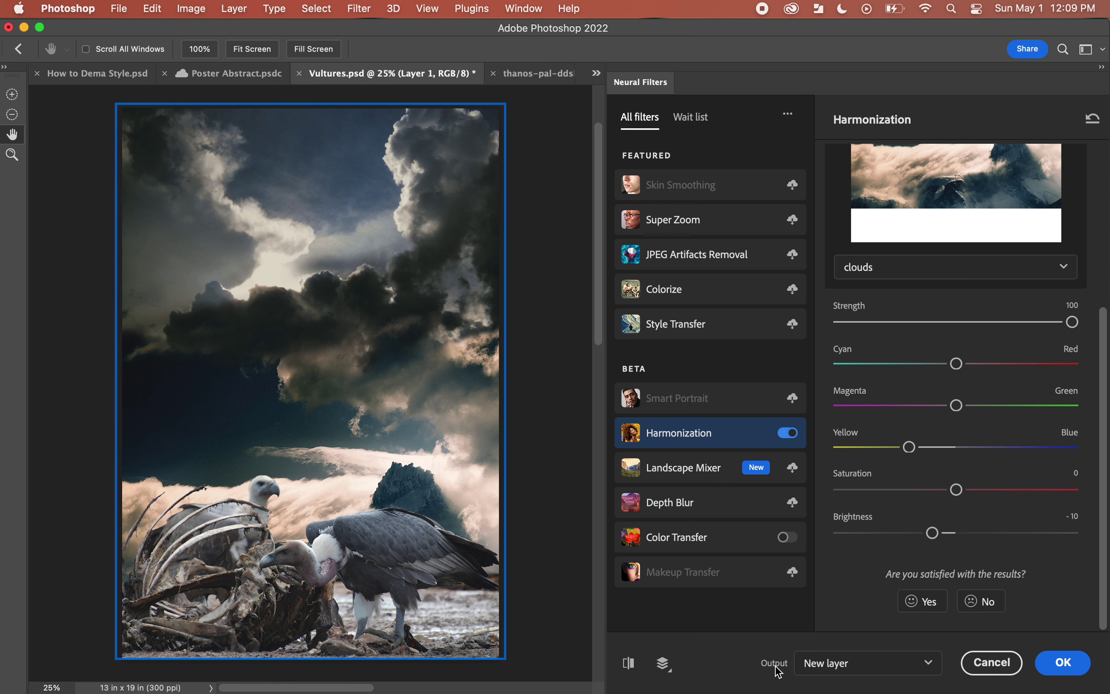
{"action": "left_click", "coordinate": [840, 670]}
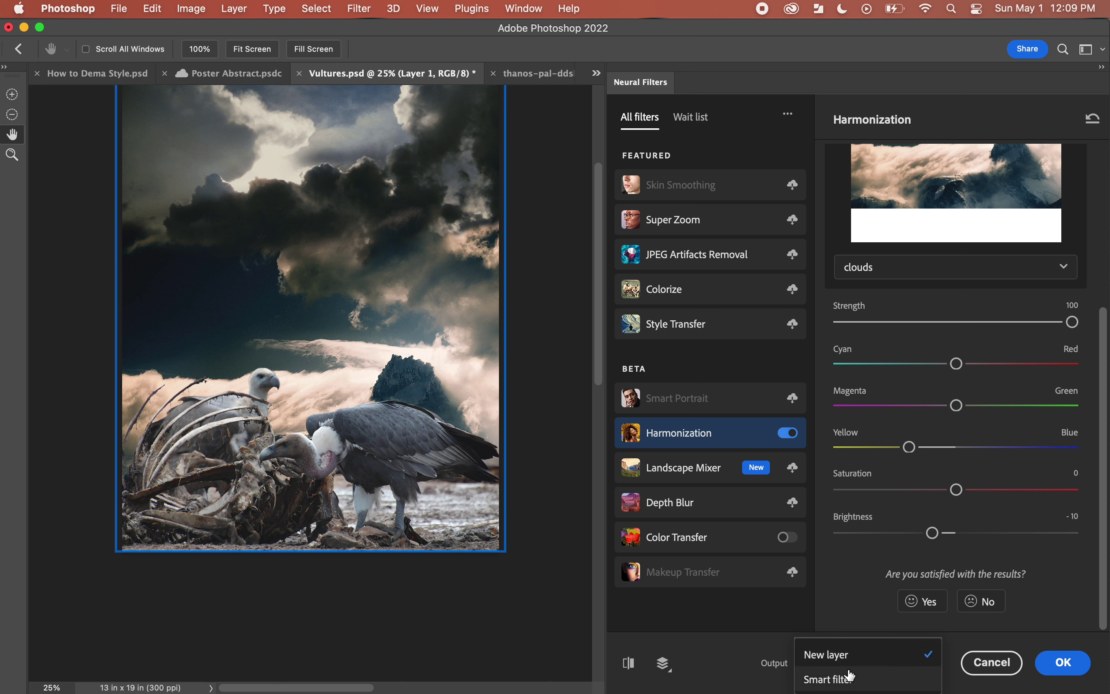
{"action": "left_click", "coordinate": [745, 658]}
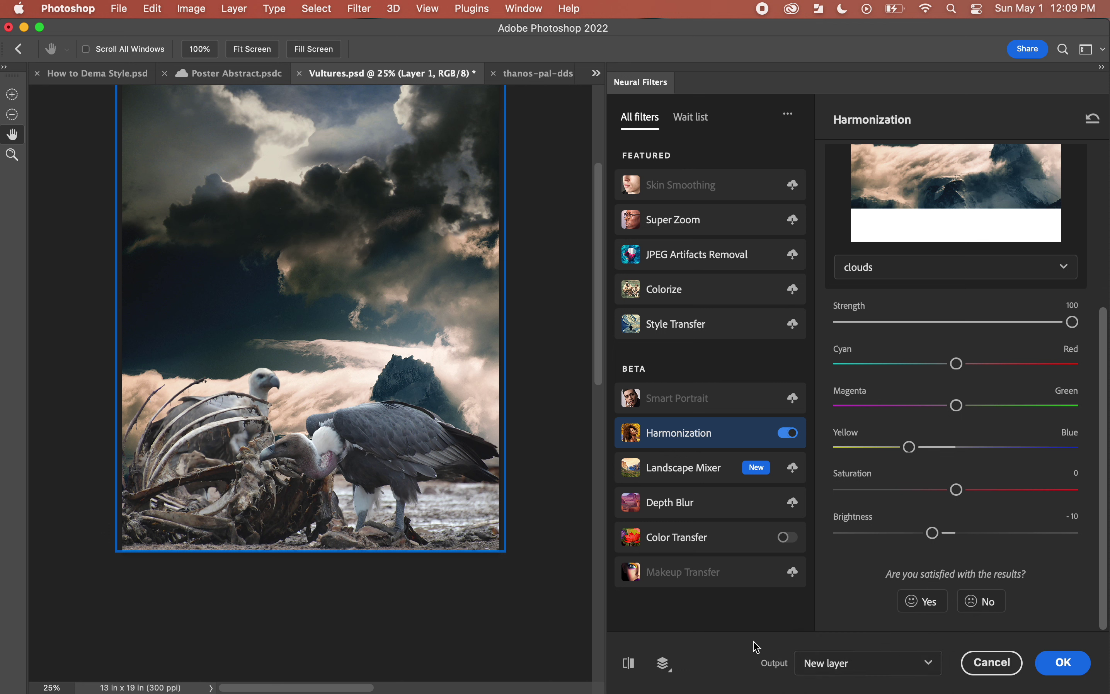
{"action": "left_click", "coordinate": [991, 666]}
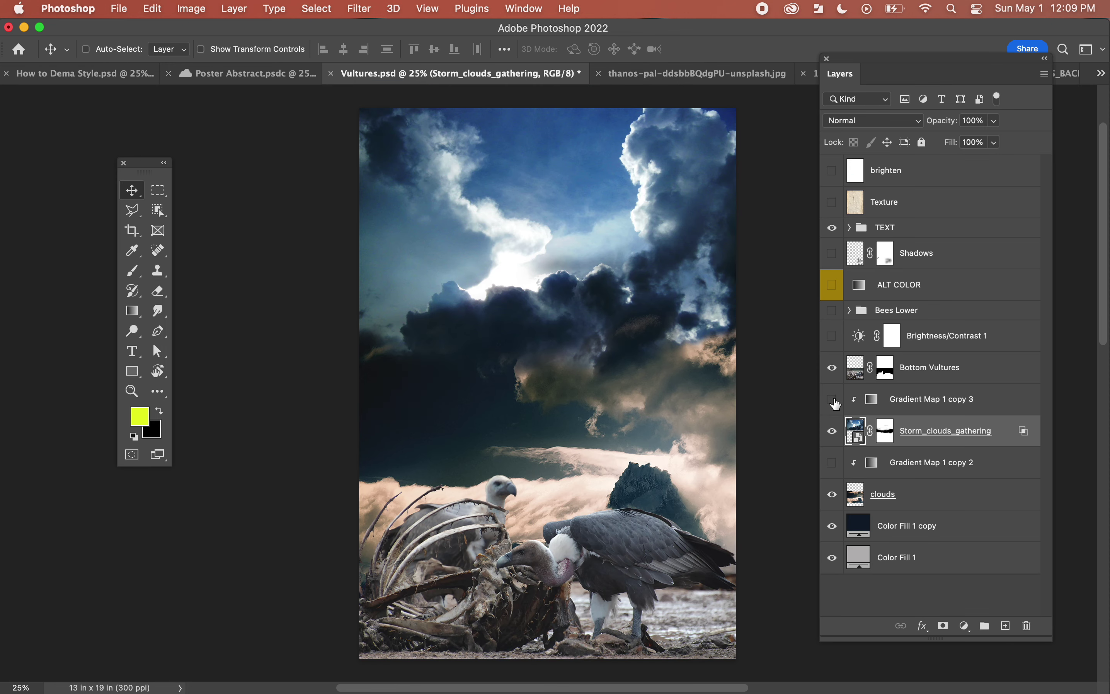
- Show Gradient Map 1 copy 2 and copy 3 and inspect their orange gradient
{"action": "left_click_drag", "start_coordinate": [832, 464], "coordinate": [832, 399]}
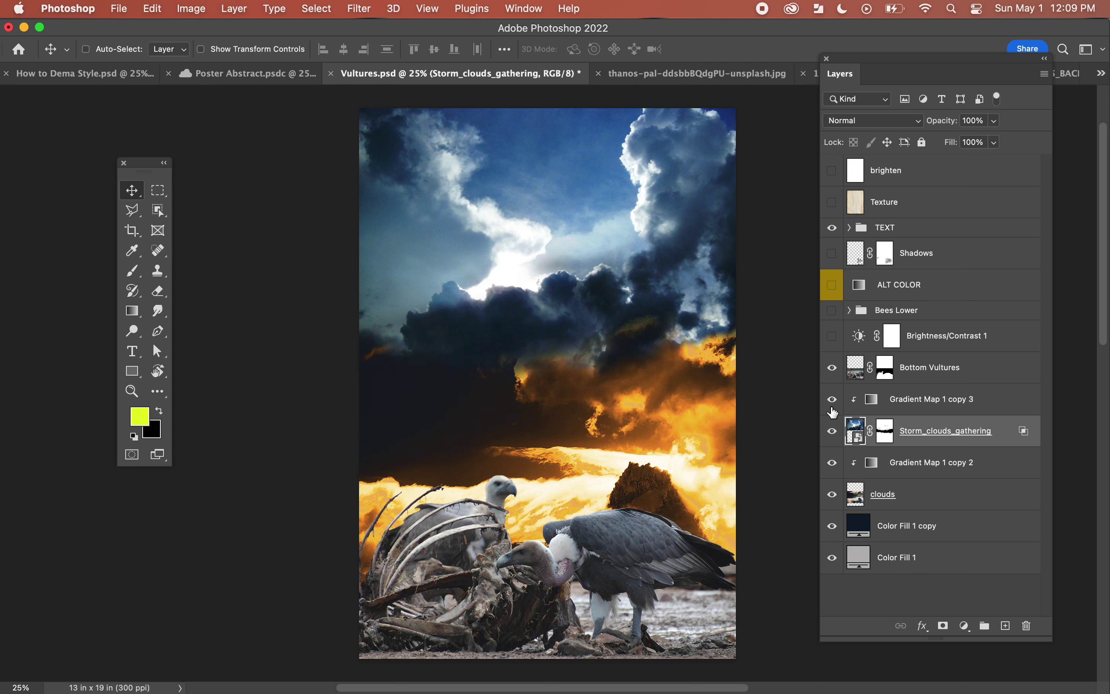
{"action": "double_click", "coordinate": [871, 399]}
{"action": "left_click", "coordinate": [785, 188]}
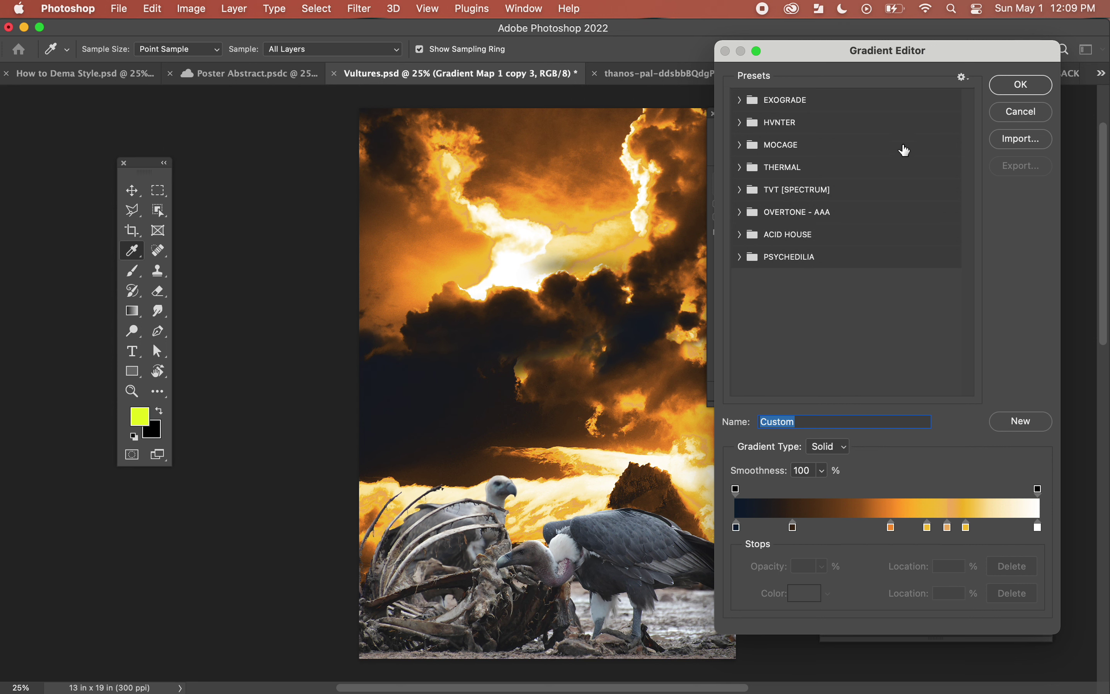
{"action": "left_click", "coordinate": [1005, 114]}
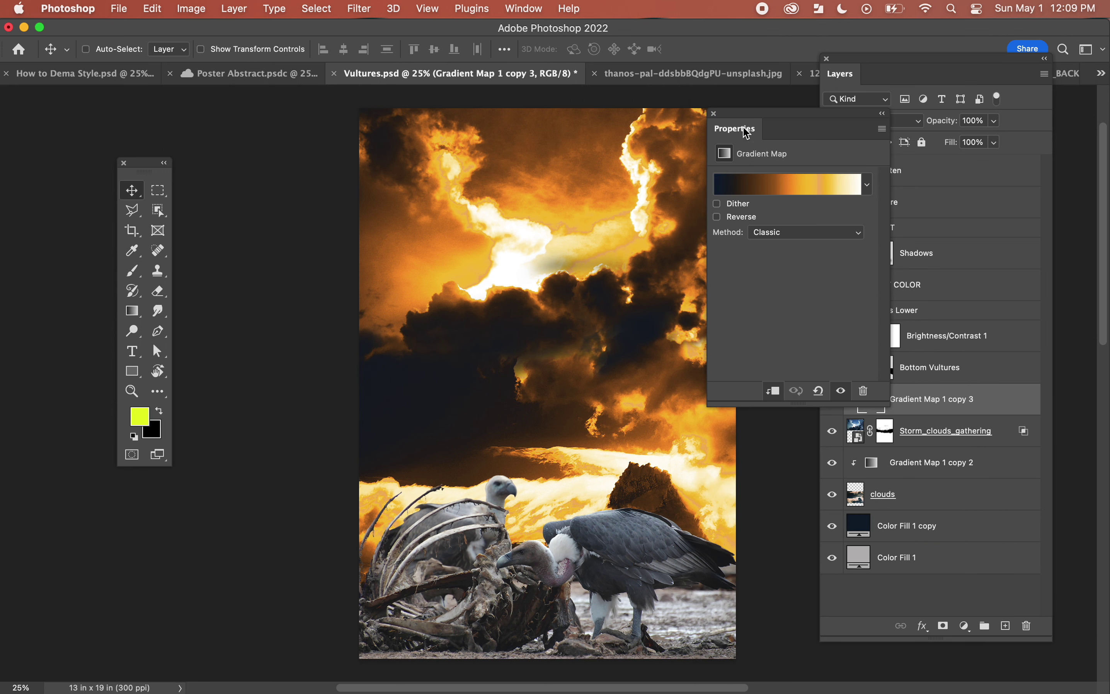
{"action": "left_click", "coordinate": [724, 119]}
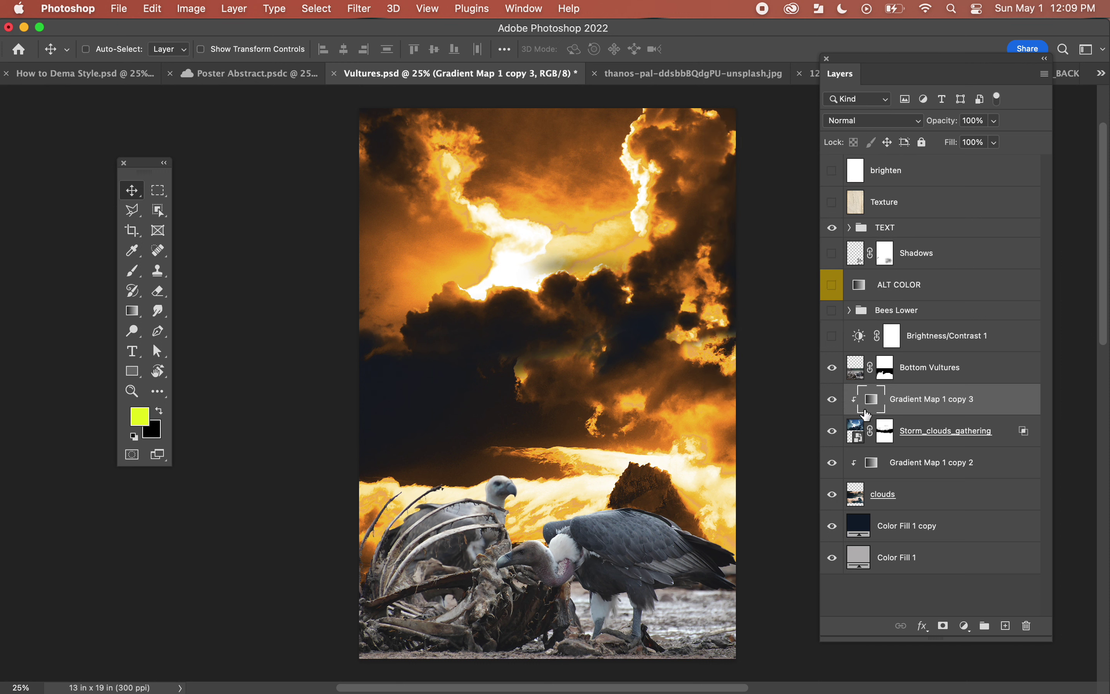
- Show Brightness/Contrast 1 (Contrast 34), check its settings, and turn on the Bees Lower birds
{"action": "left_click", "coordinate": [834, 336]}
{"action": "double_click", "coordinate": [861, 342]}
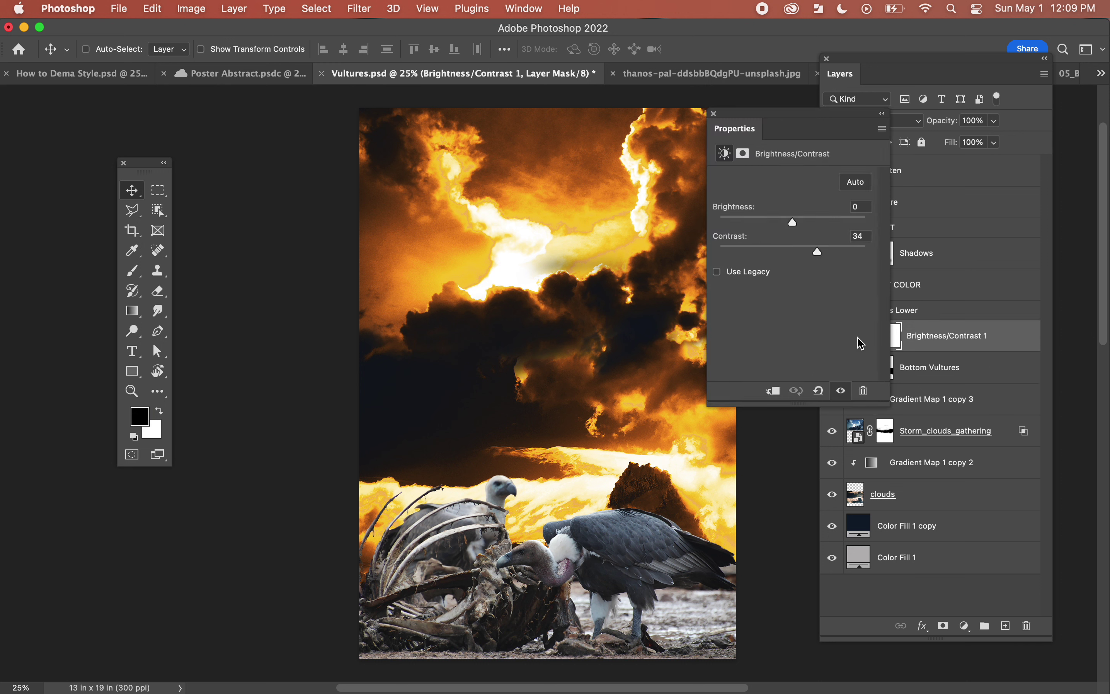
{"action": "left_click", "coordinate": [714, 113]}
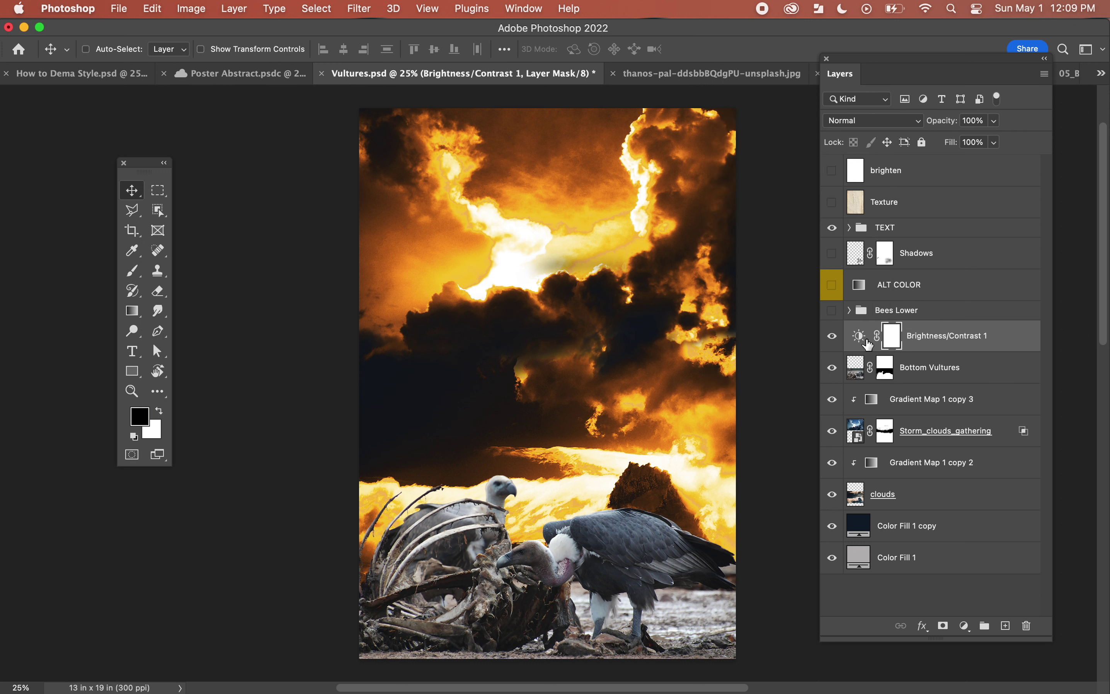
{"action": "left_click", "coordinate": [833, 311]}
{"action": "left_click", "coordinate": [833, 310]}
{"action": "left_click", "coordinate": [833, 311]}
- Expand the TEXT group, show and select the something layer, and disable its mask
{"action": "left_click", "coordinate": [851, 229]}
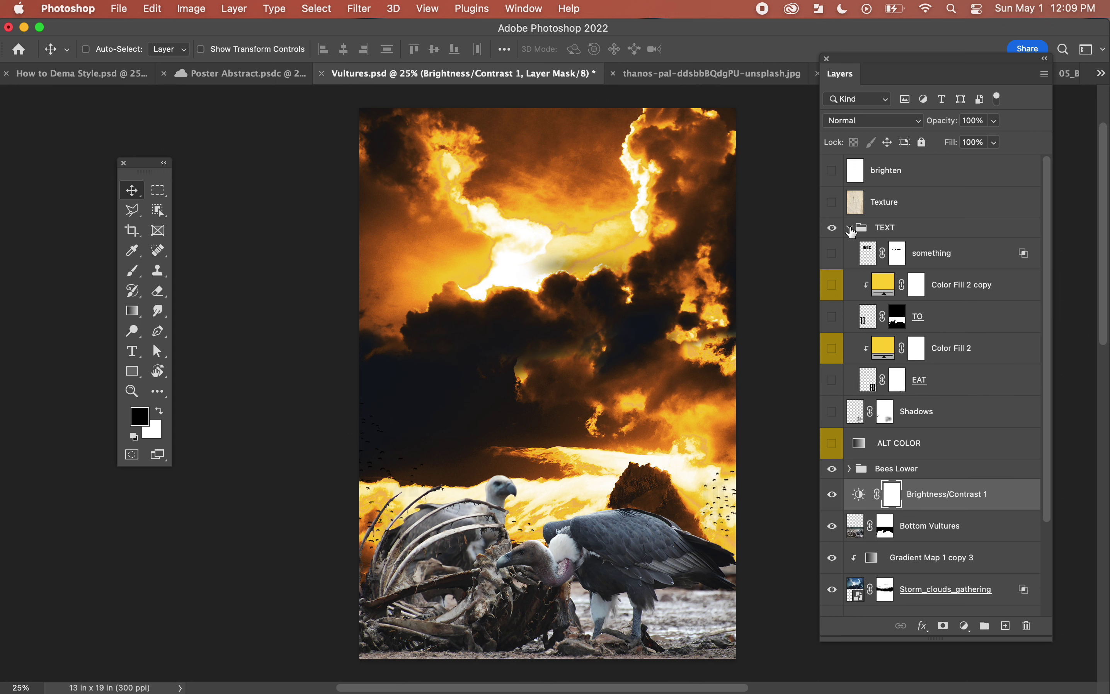
{"action": "left_click", "coordinate": [832, 252]}
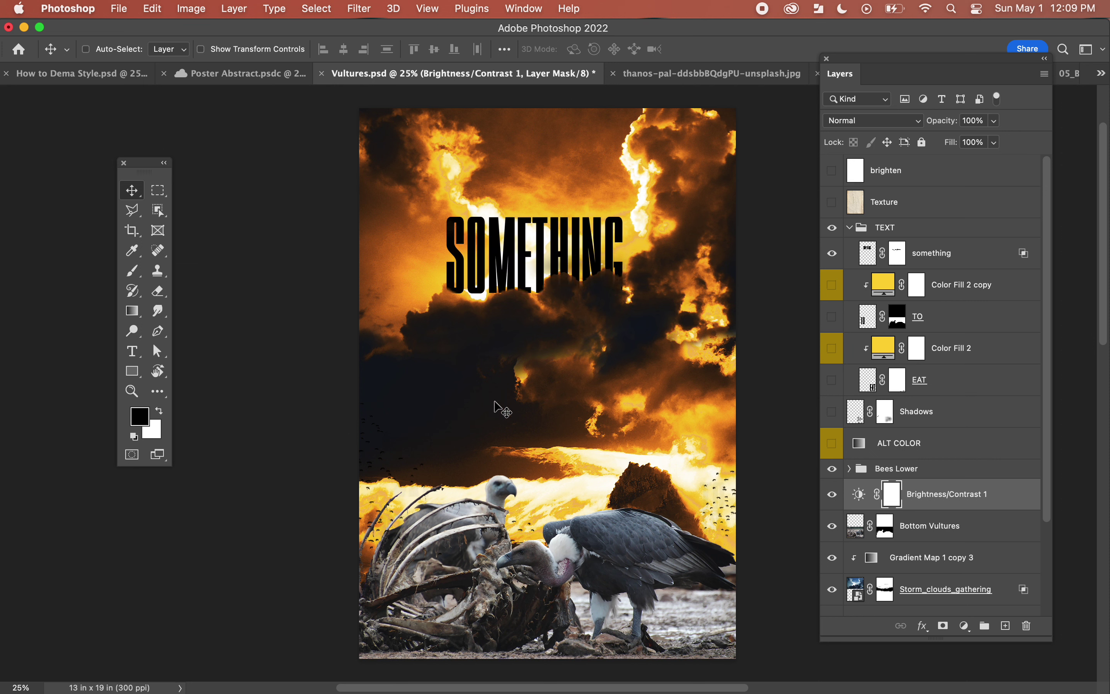
{"action": "left_click", "coordinate": [869, 256]}
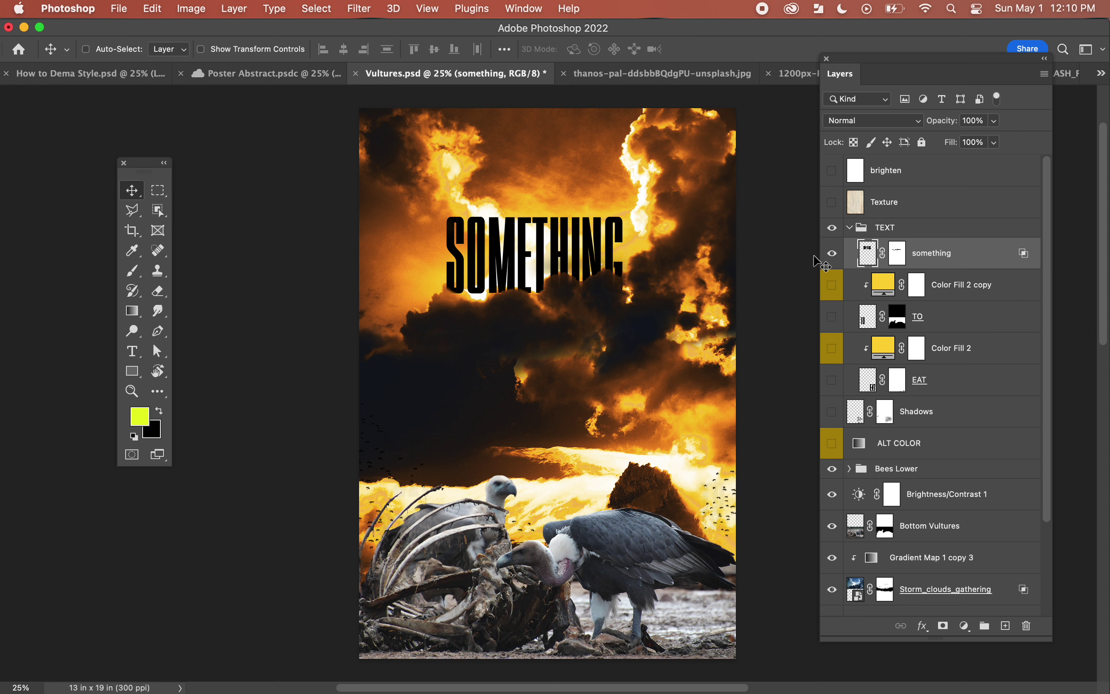
{"action": "left_click", "coordinate": [897, 257], "text": "shift"}
- In something's Blending Options, split the Underlying Layer black slider to 6/154 and confirm
{"action": "double_click", "coordinate": [982, 254]}
{"action": "left_click_drag", "start_coordinate": [709, 120], "coordinate": [673, 310]}
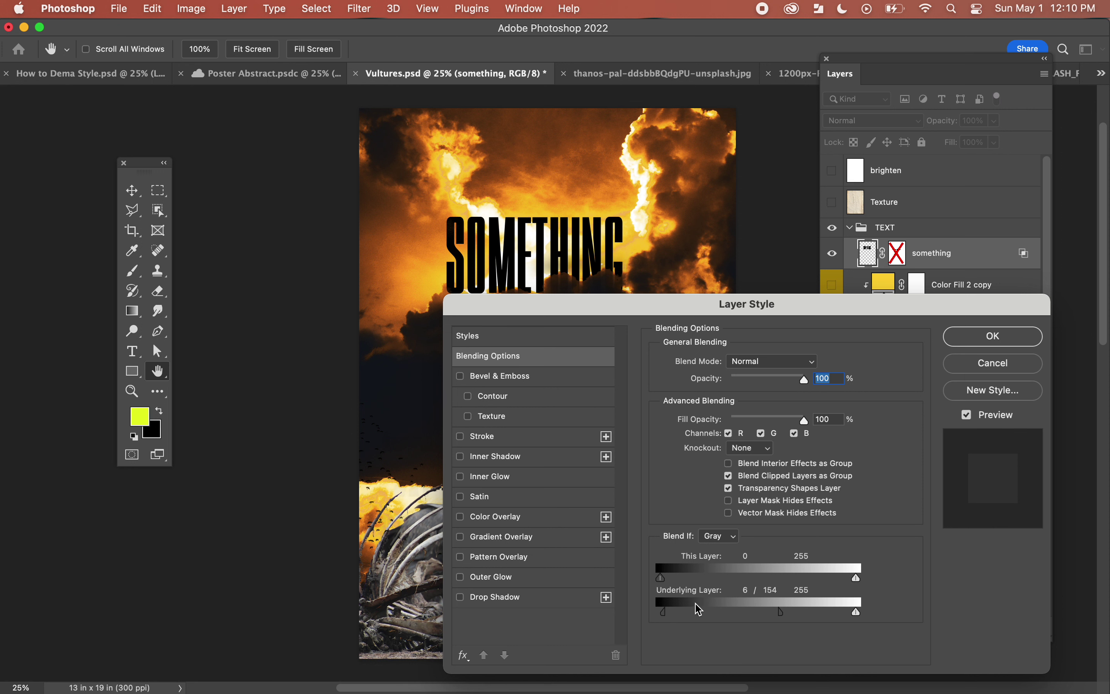
{"action": "left_click_drag", "start_coordinate": [547, 305], "coordinate": [527, 364]}
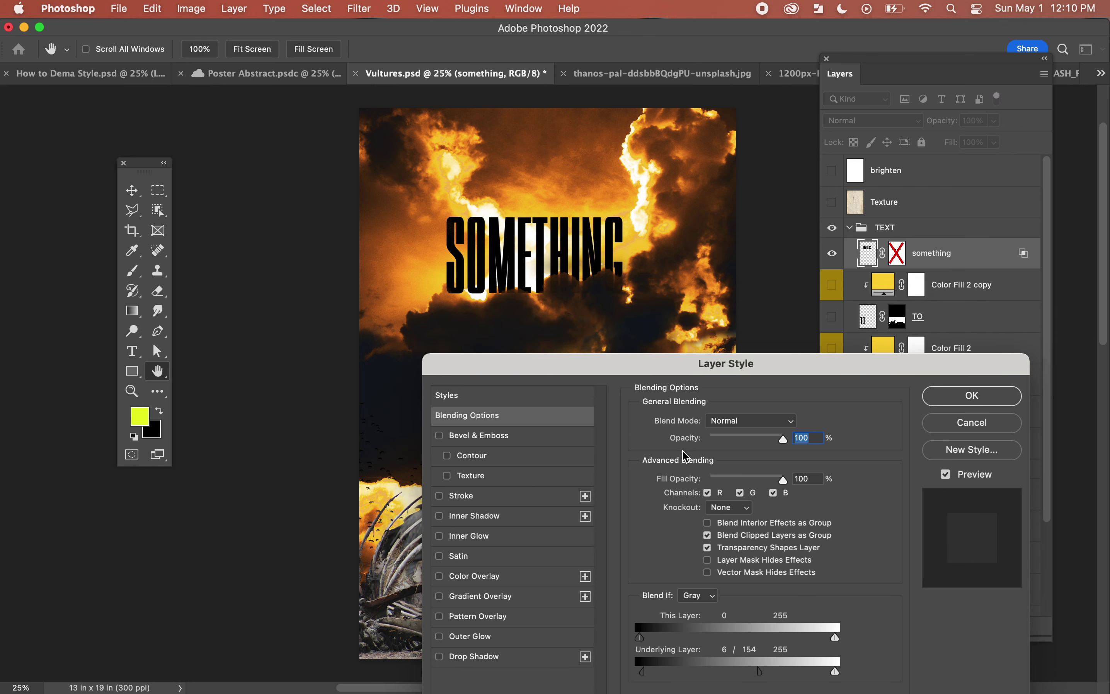
{"action": "left_click_drag", "start_coordinate": [660, 371], "coordinate": [656, 283]}
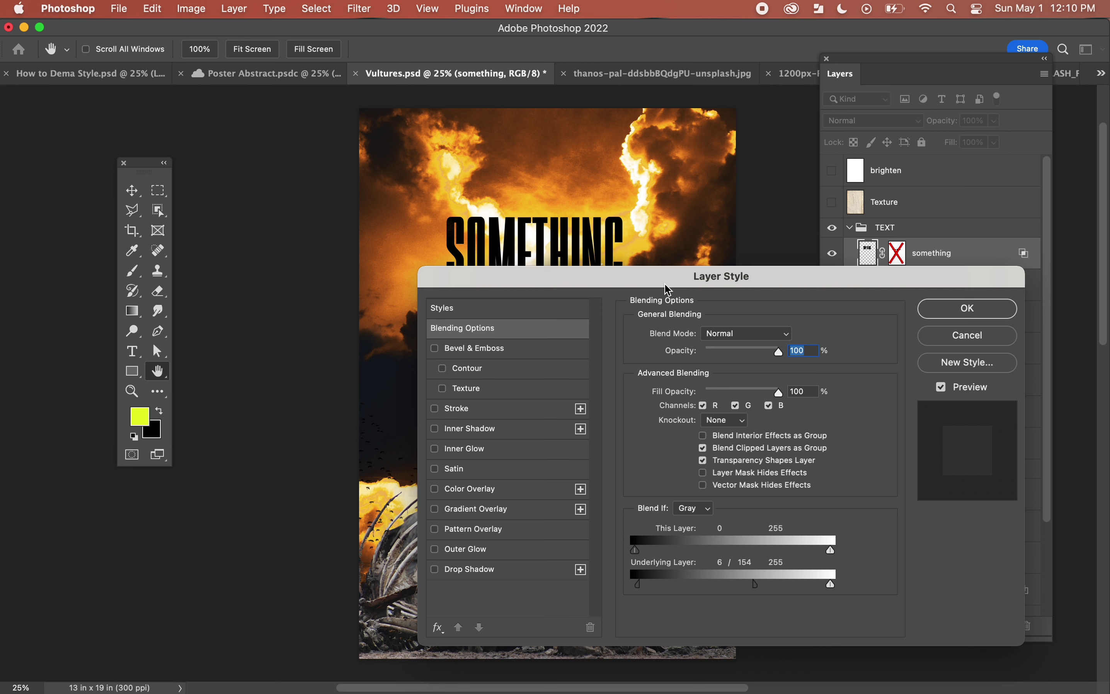
{"action": "left_click", "coordinate": [956, 317]}
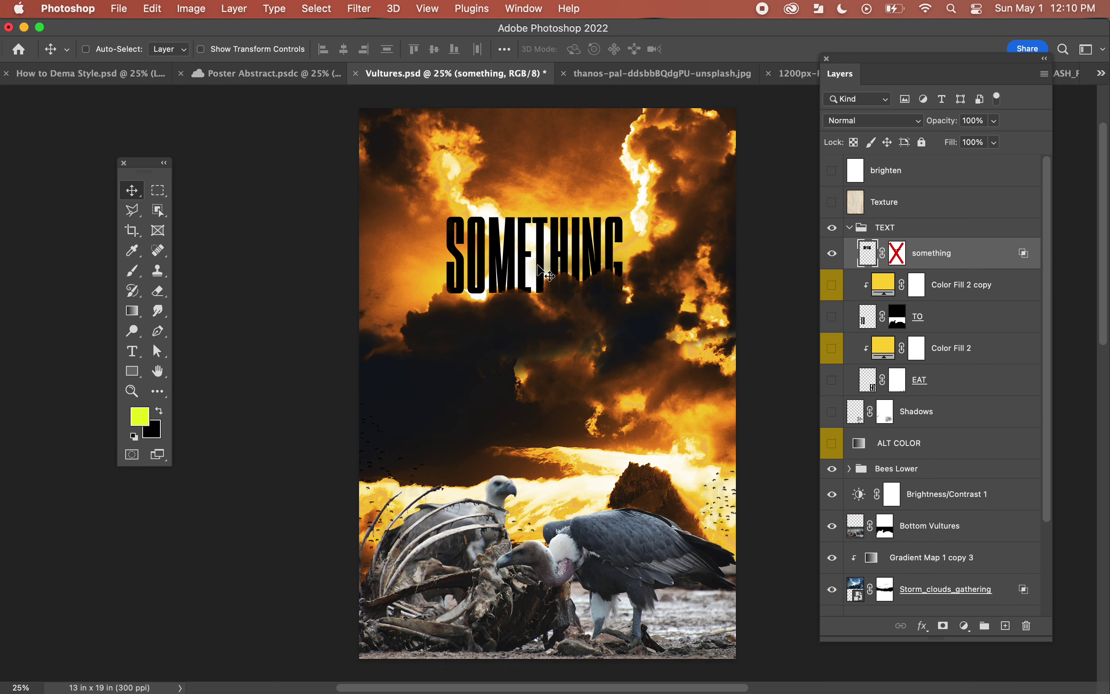
- Re-enable the something mask and show TO and EAT, comparing each with its mask off and on
{"action": "left_click", "coordinate": [897, 257], "text": "shift"}
{"action": "left_click", "coordinate": [832, 318]}
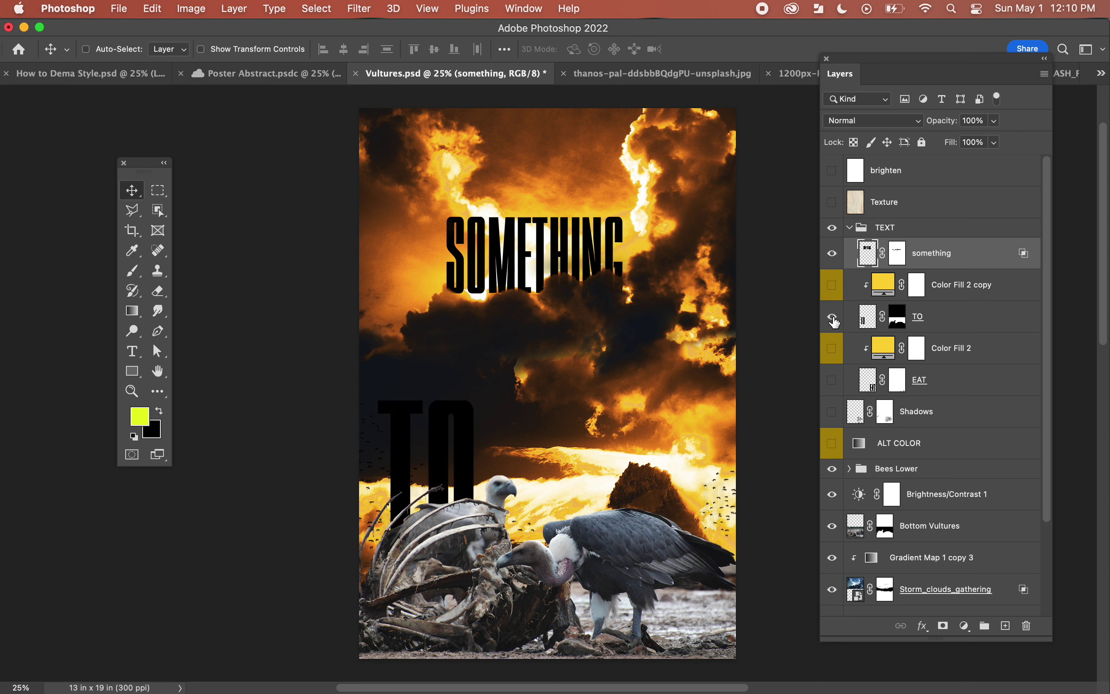
{"action": "left_click", "coordinate": [897, 320], "text": "shift"}
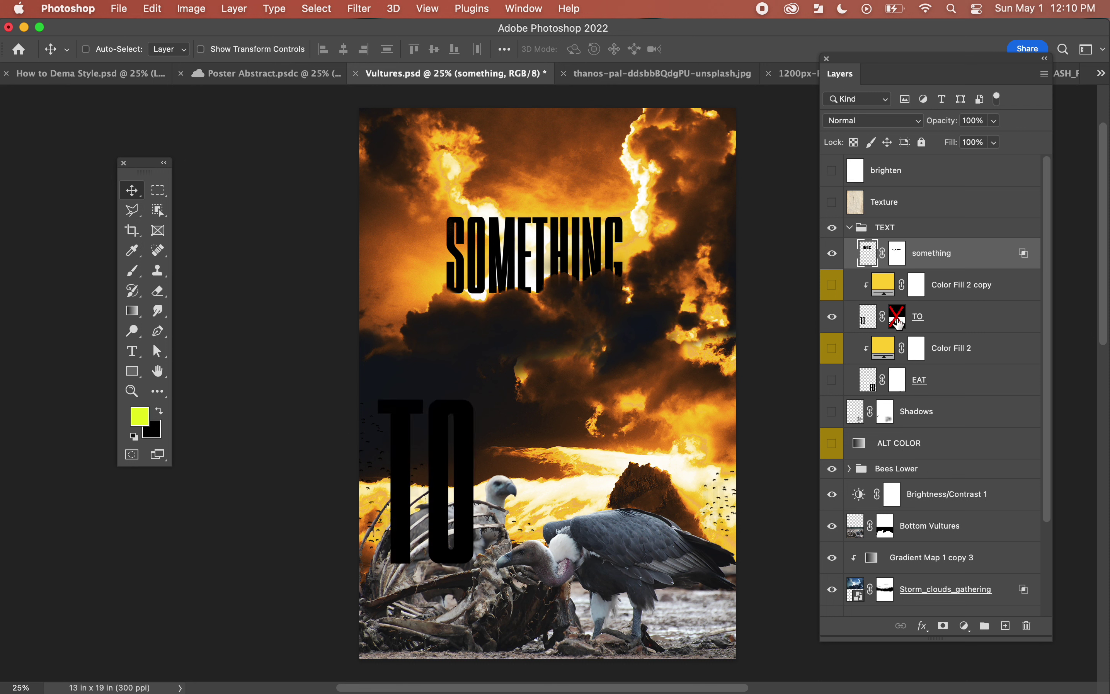
{"action": "left_click", "coordinate": [897, 321], "text": "shift"}
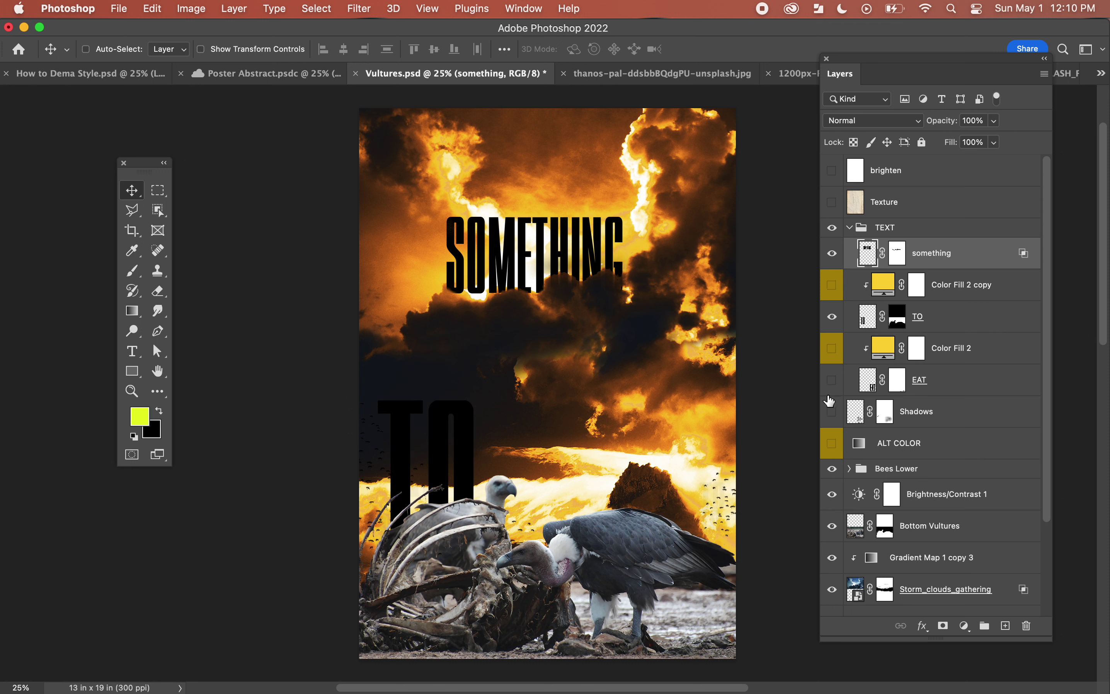
{"action": "left_click", "coordinate": [831, 380]}
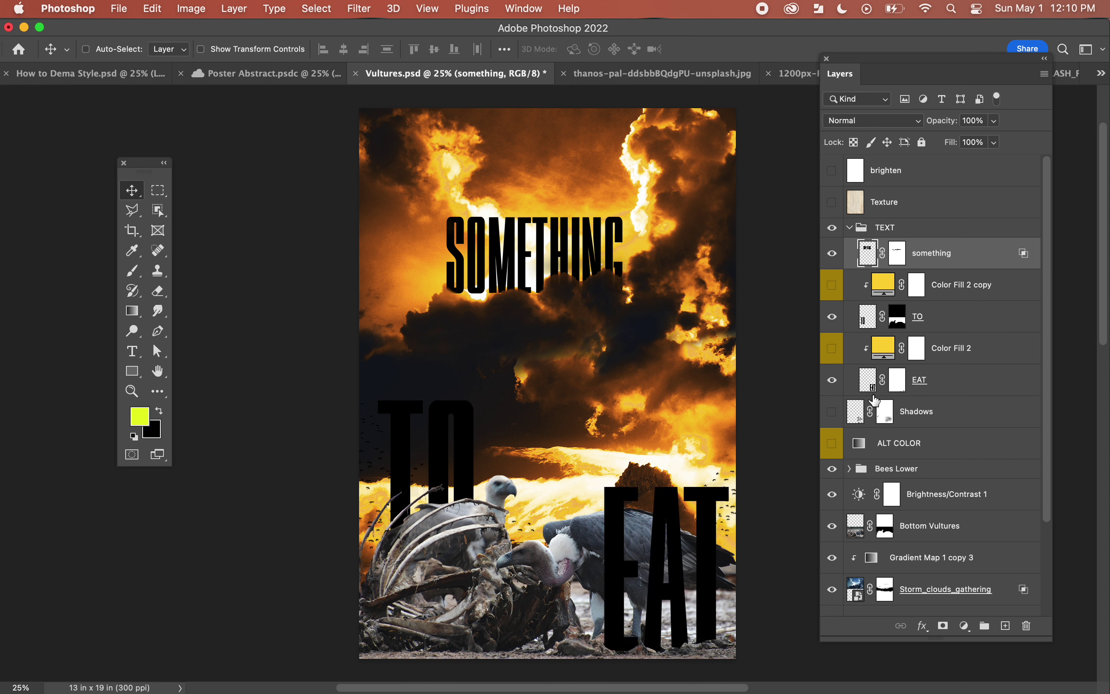
{"action": "left_click", "coordinate": [901, 386], "text": "shift"}
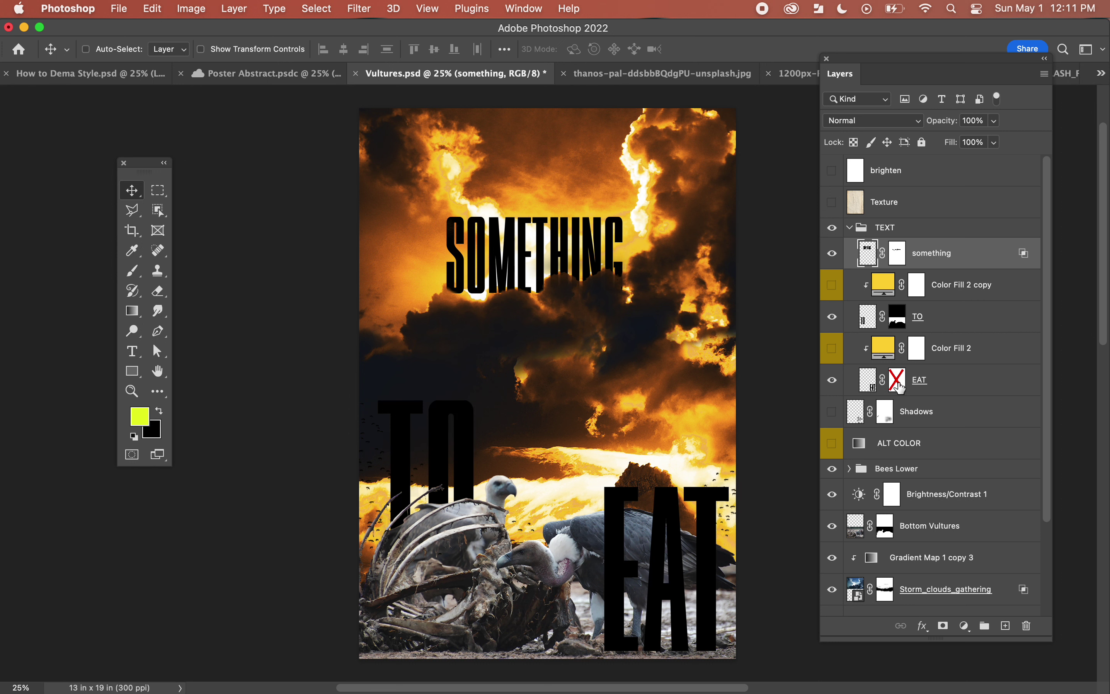
{"action": "left_click", "coordinate": [899, 387], "text": "shift"}
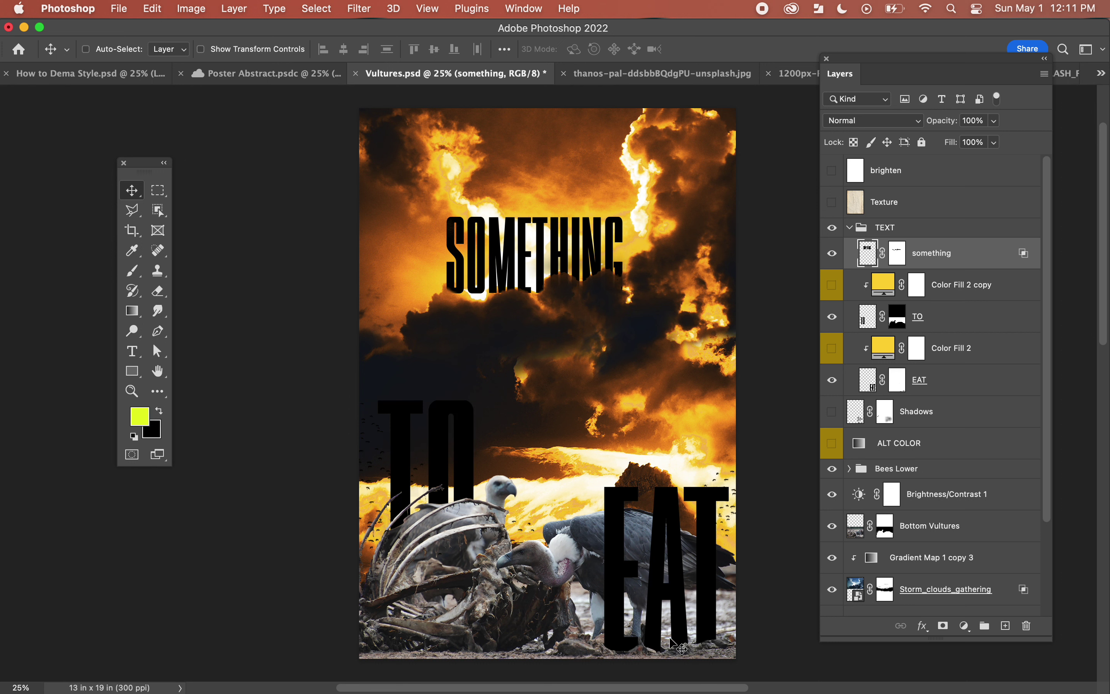
- Compare the poster with and without Shadows, leave Shadows on, and collapse the TEXT group
{"action": "left_click", "coordinate": [832, 412]}
{"action": "left_click", "coordinate": [833, 413]}
{"action": "left_click", "coordinate": [832, 413]}
{"action": "left_click", "coordinate": [832, 412]}
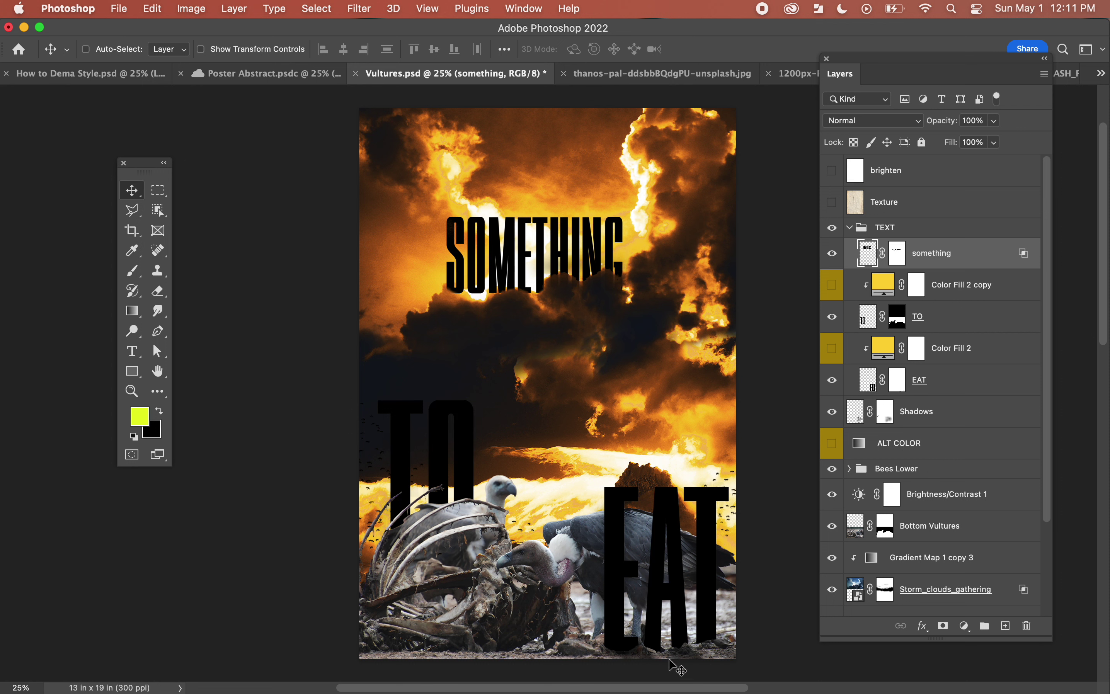
{"action": "left_click", "coordinate": [834, 413]}
{"action": "left_click", "coordinate": [833, 412]}
{"action": "left_click", "coordinate": [848, 227]}
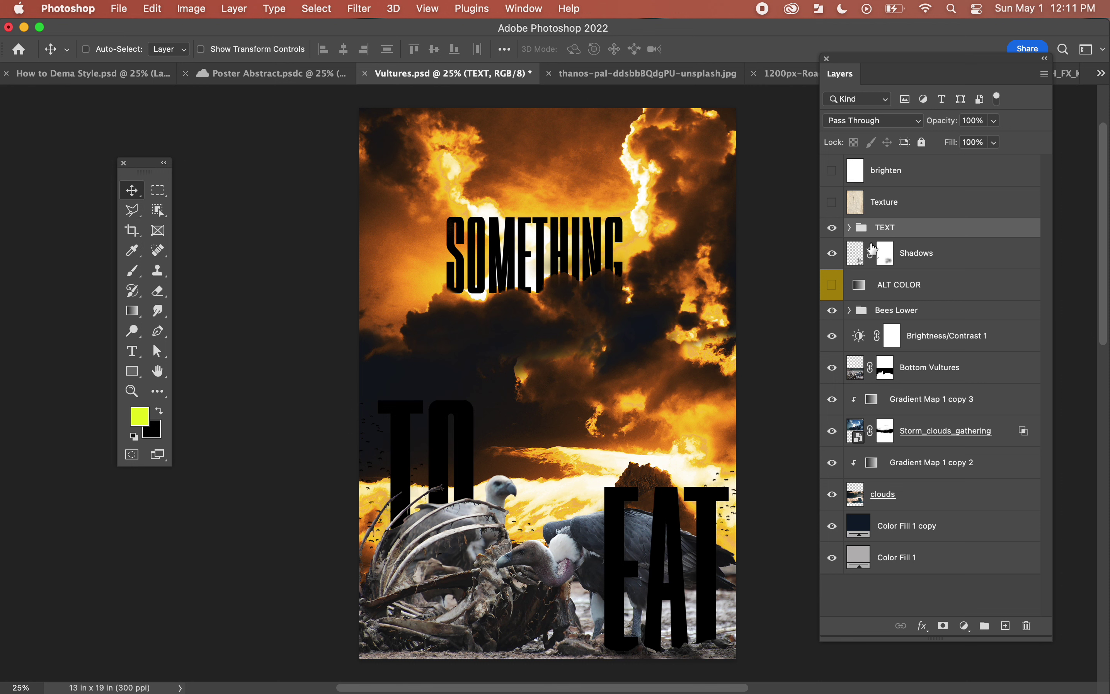
- Turn on the Texture layer so the paper texture covers the poster
{"action": "left_click", "coordinate": [832, 203]}
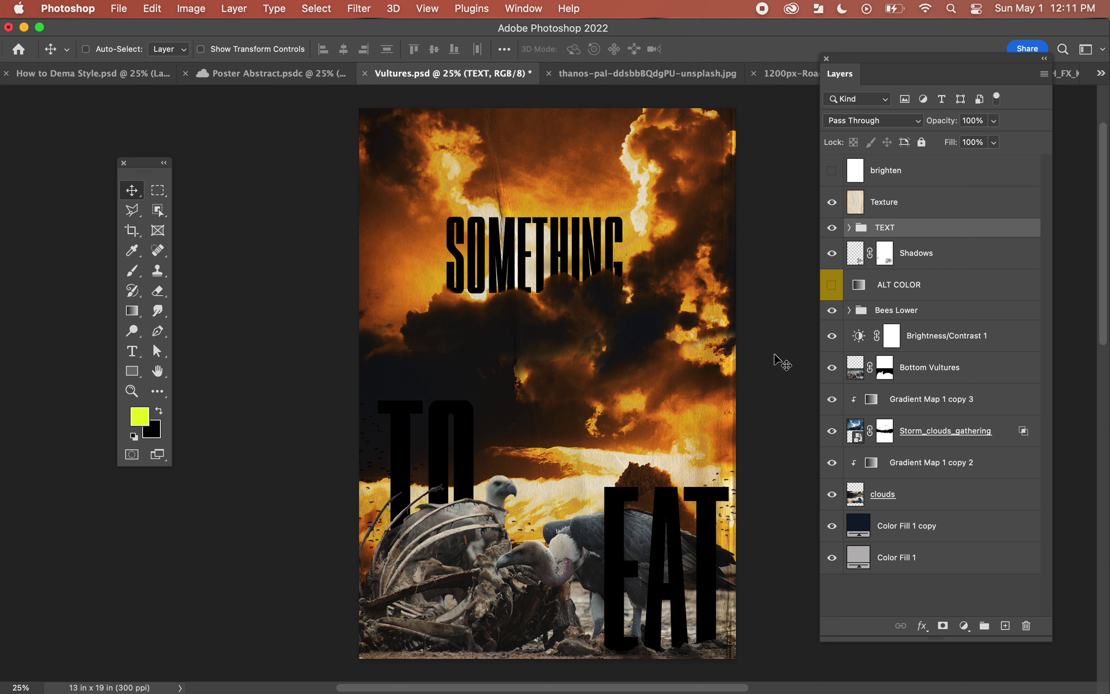
{"action": "left_click", "coordinate": [963, 626]}
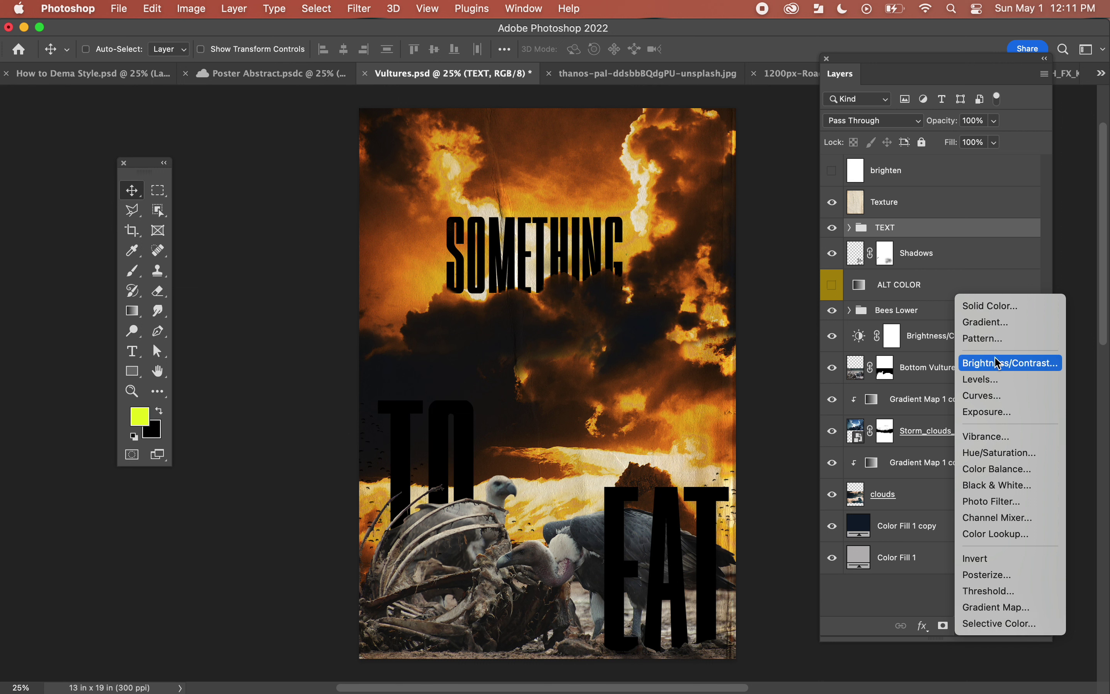
{"action": "left_click", "coordinate": [911, 585]}
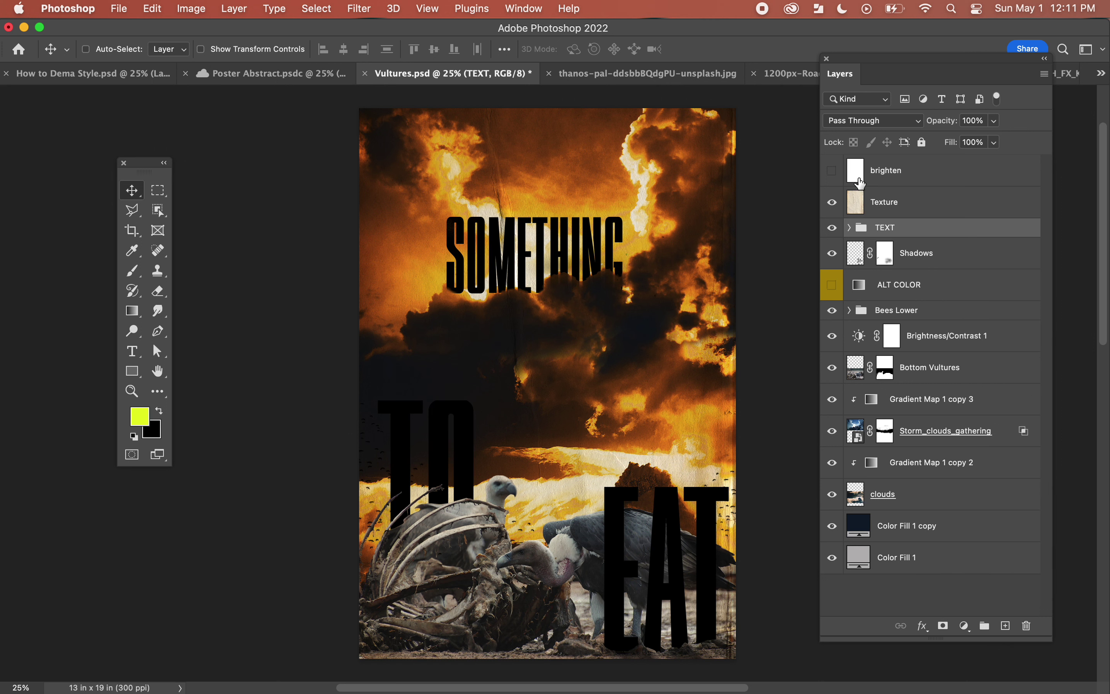
- Add a Solid Color fill layer, Color Fill 3, directly above the Texture layer
{"action": "left_click", "coordinate": [864, 217]}
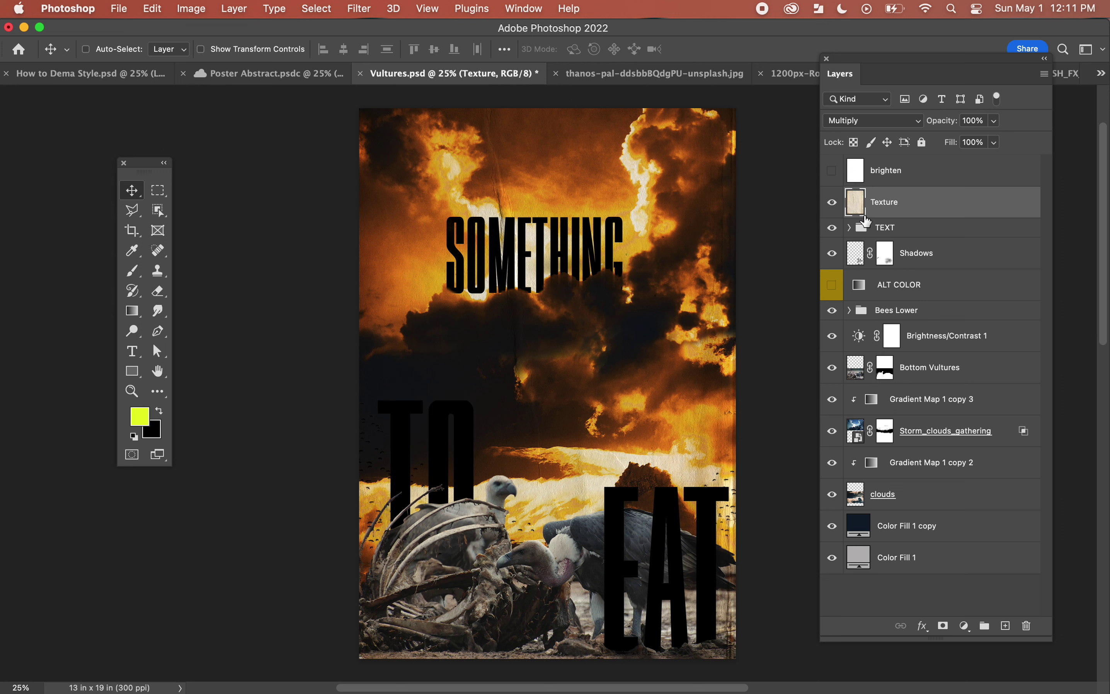
{"action": "left_click", "coordinate": [1005, 625]}
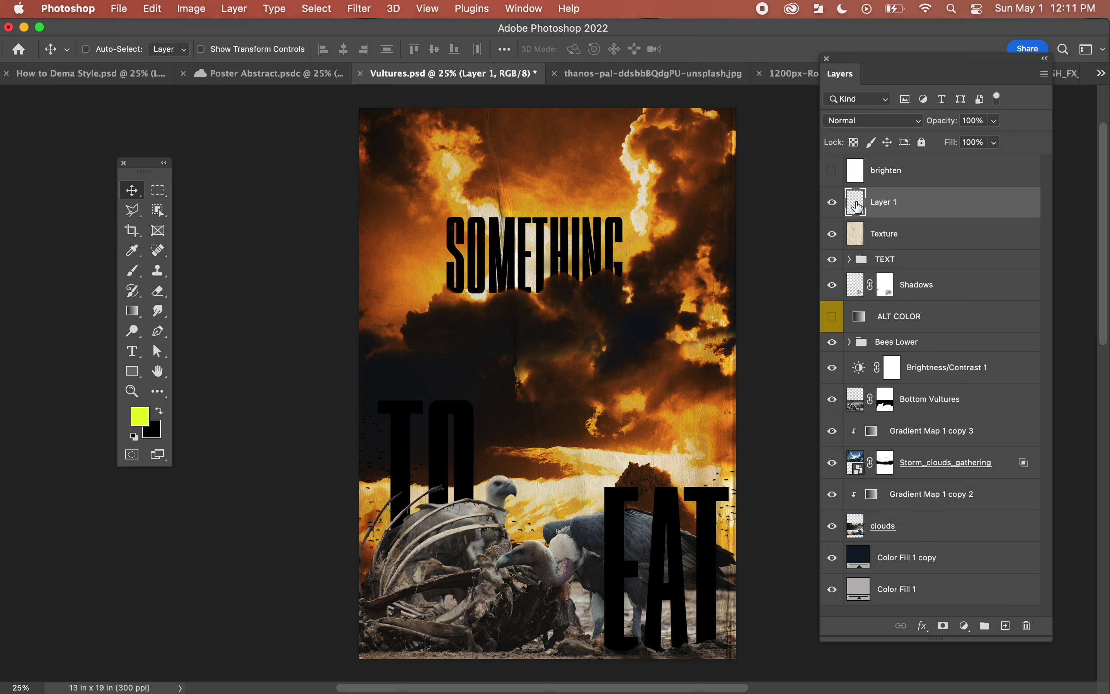
{"action": "key", "text": "super+z"}
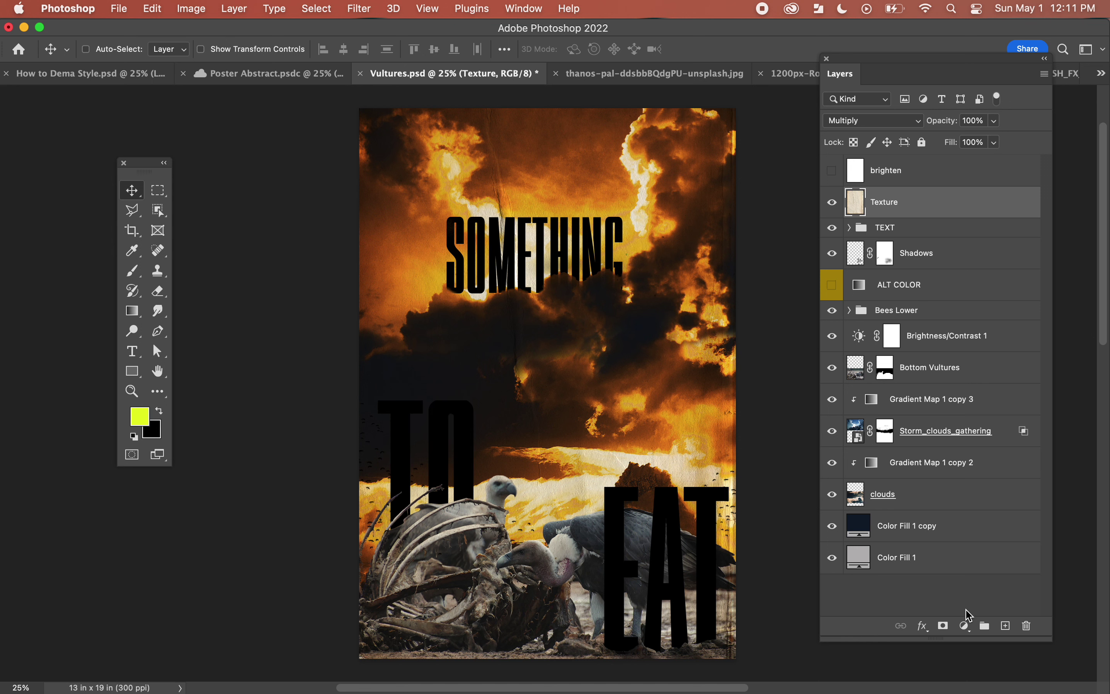
{"action": "left_click", "coordinate": [964, 626]}
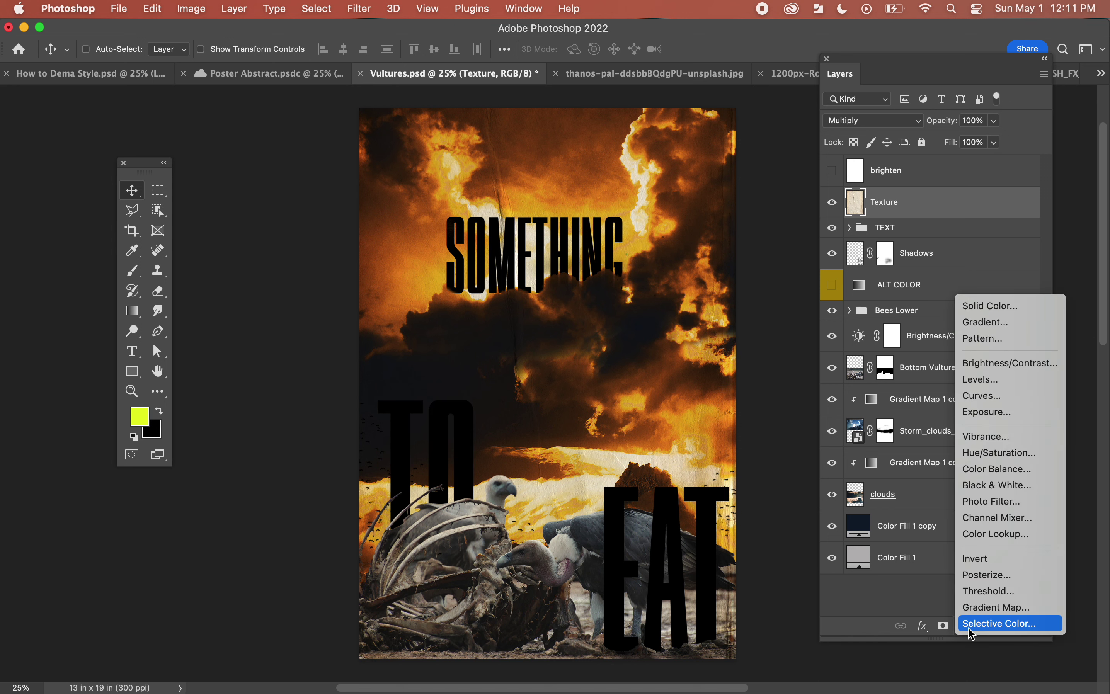
{"action": "left_click", "coordinate": [995, 308]}
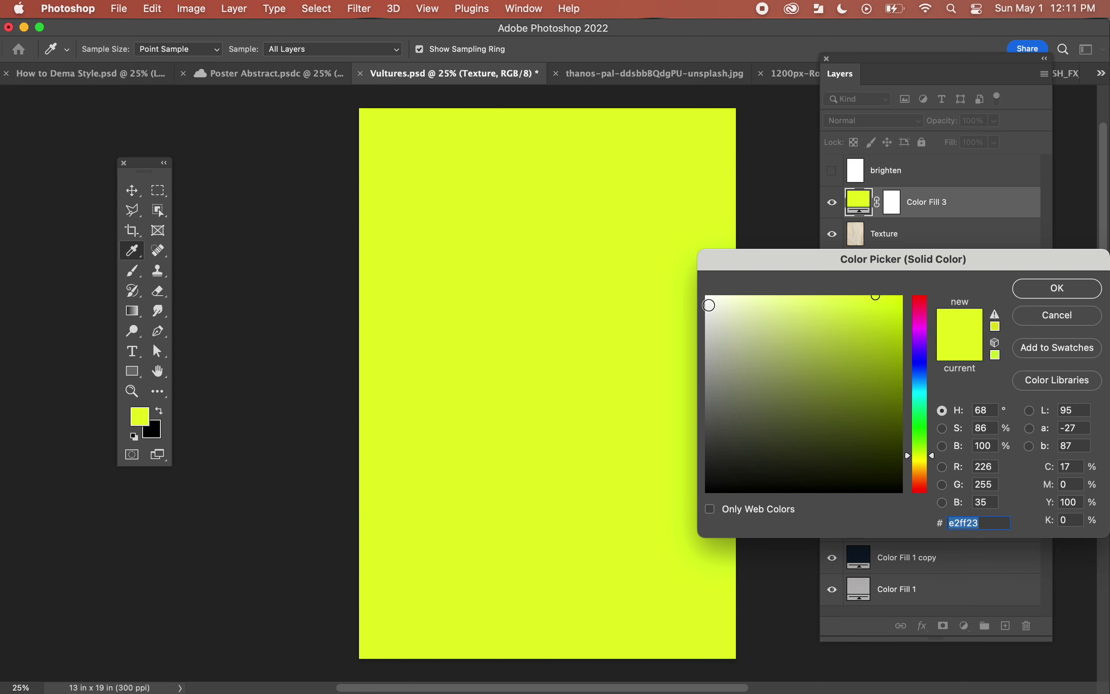
- Set Color Fill 3 to white (ffffff), then temporarily hide it
{"action": "type", "text": "ffffff"}
{"action": "left_click", "coordinate": [1084, 288]}
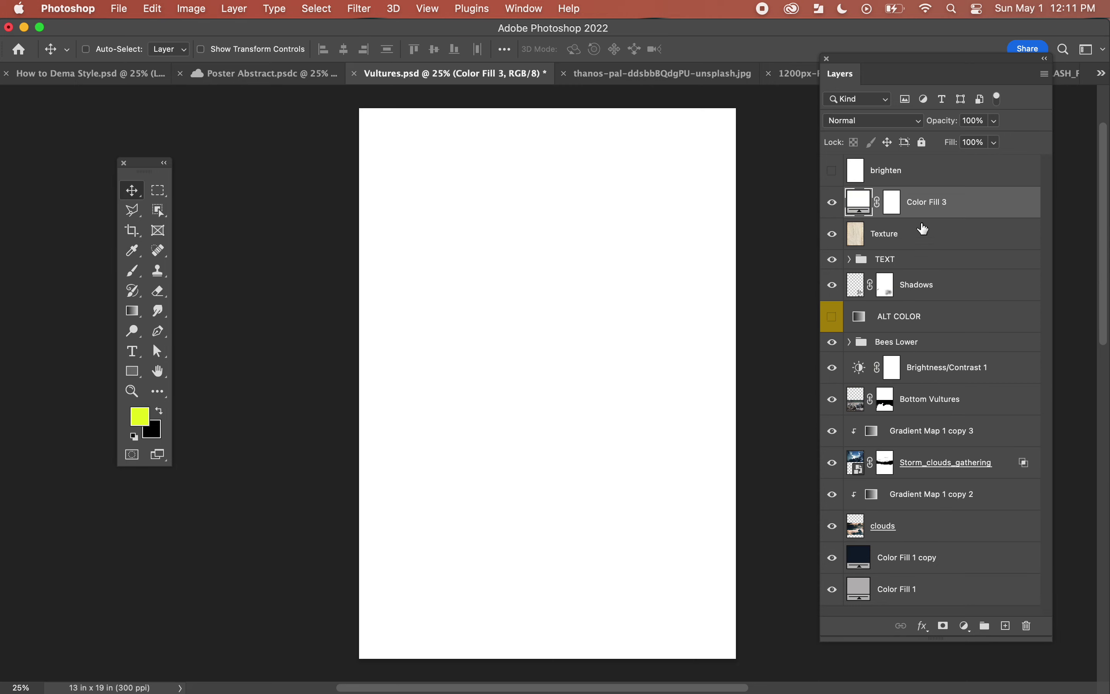
{"action": "left_click", "coordinate": [868, 120]}
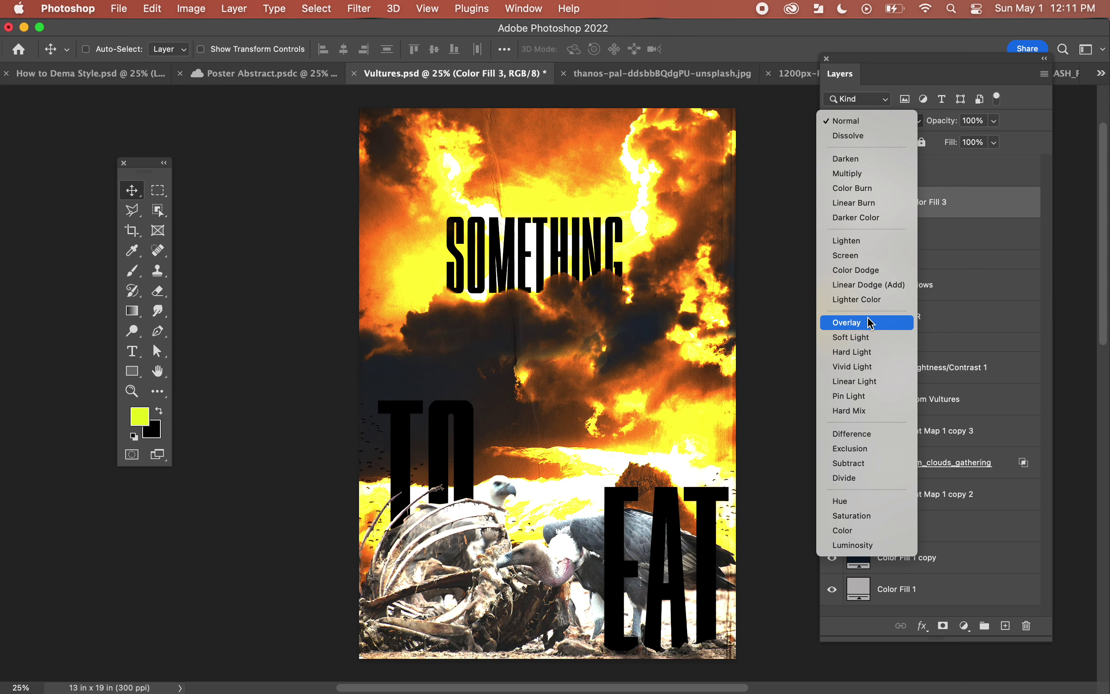
{"action": "left_click", "coordinate": [991, 220]}
{"action": "left_click", "coordinate": [831, 202]}
- Try the brighten layer at 100% opacity, undo the change and hide it again
{"action": "left_click", "coordinate": [854, 176]}
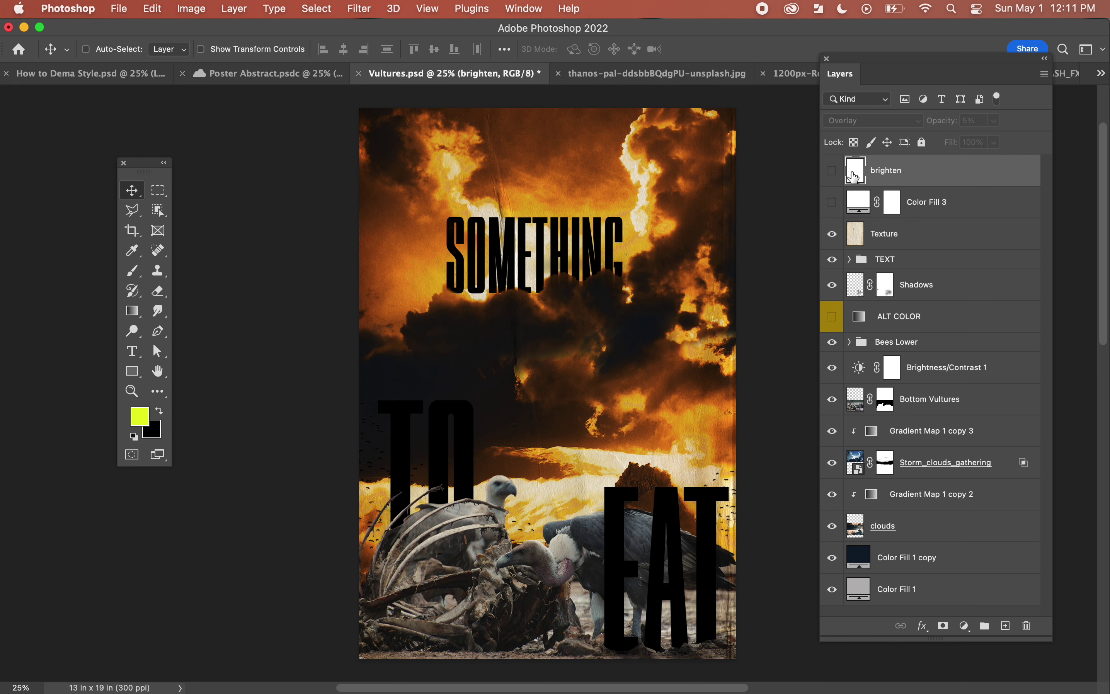
{"action": "left_click", "coordinate": [832, 171]}
{"action": "left_click_drag", "start_coordinate": [974, 139], "coordinate": [1069, 145]}
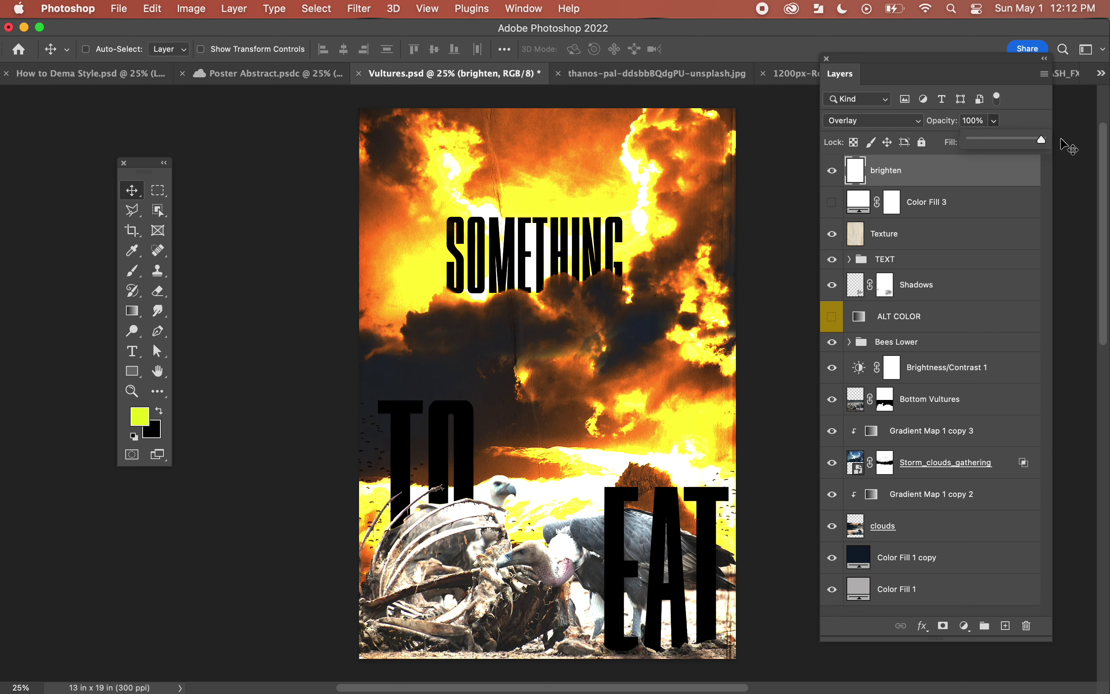
{"action": "left_click", "coordinate": [938, 175]}
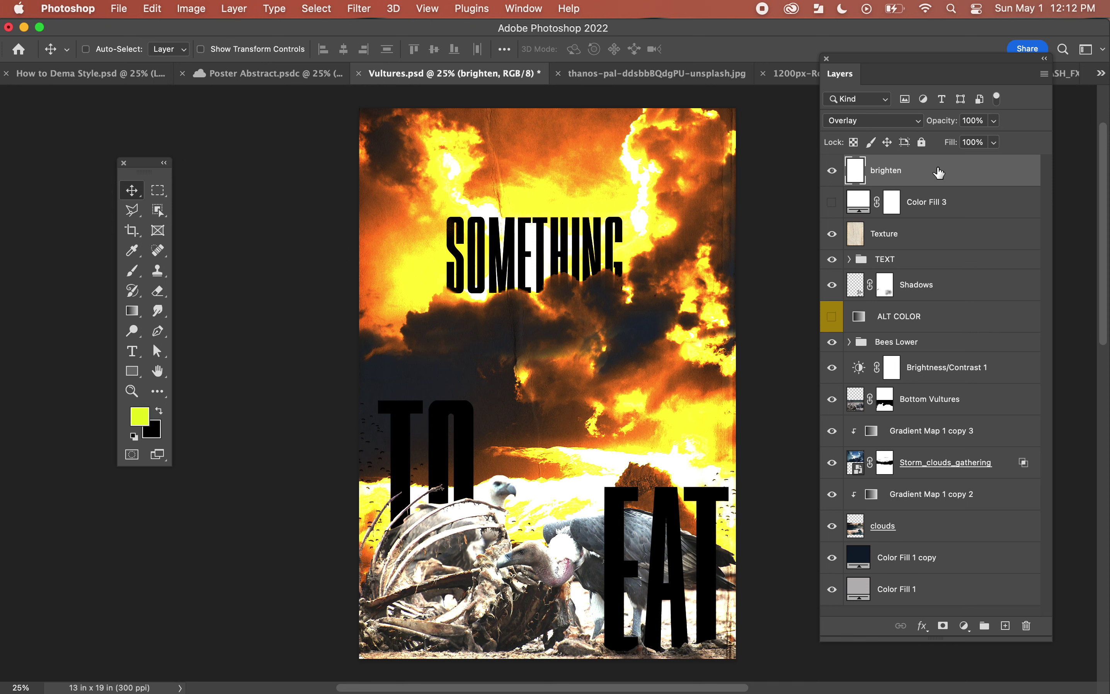
{"action": "key", "text": "super+z"}
{"action": "left_click", "coordinate": [832, 170]}
- Switch white Color Fill 3 to Overlay blending and reduce its opacity to 20%
{"action": "left_click", "coordinate": [831, 202]}
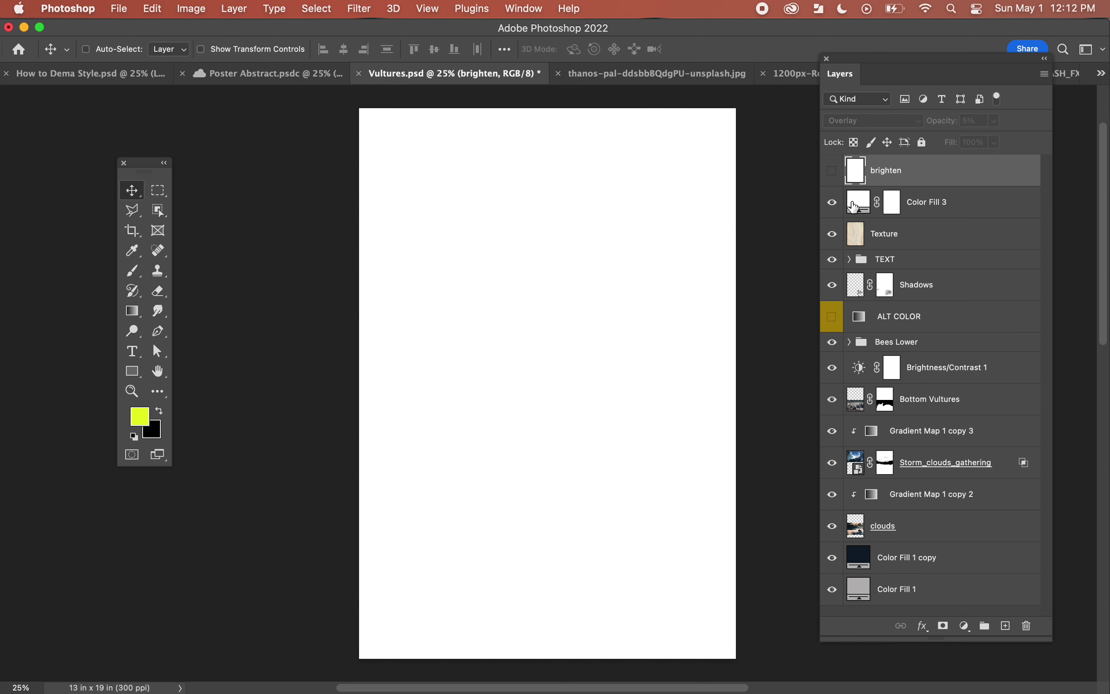
{"action": "left_click", "coordinate": [854, 207]}
{"action": "left_click", "coordinate": [872, 120]}
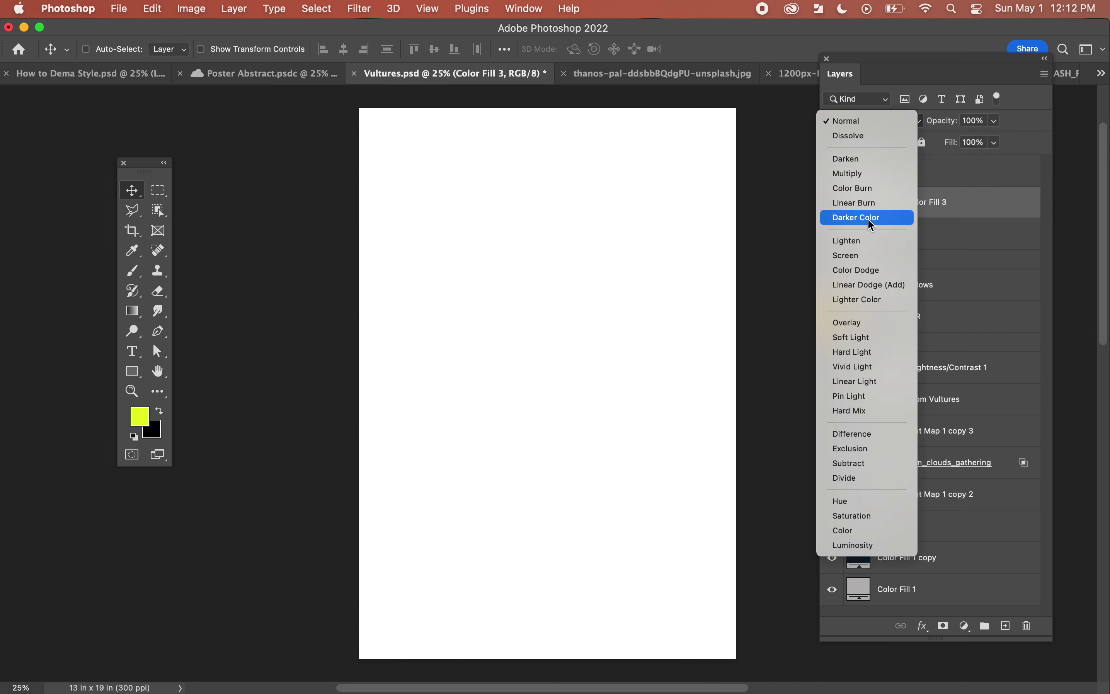
{"action": "left_click", "coordinate": [861, 321]}
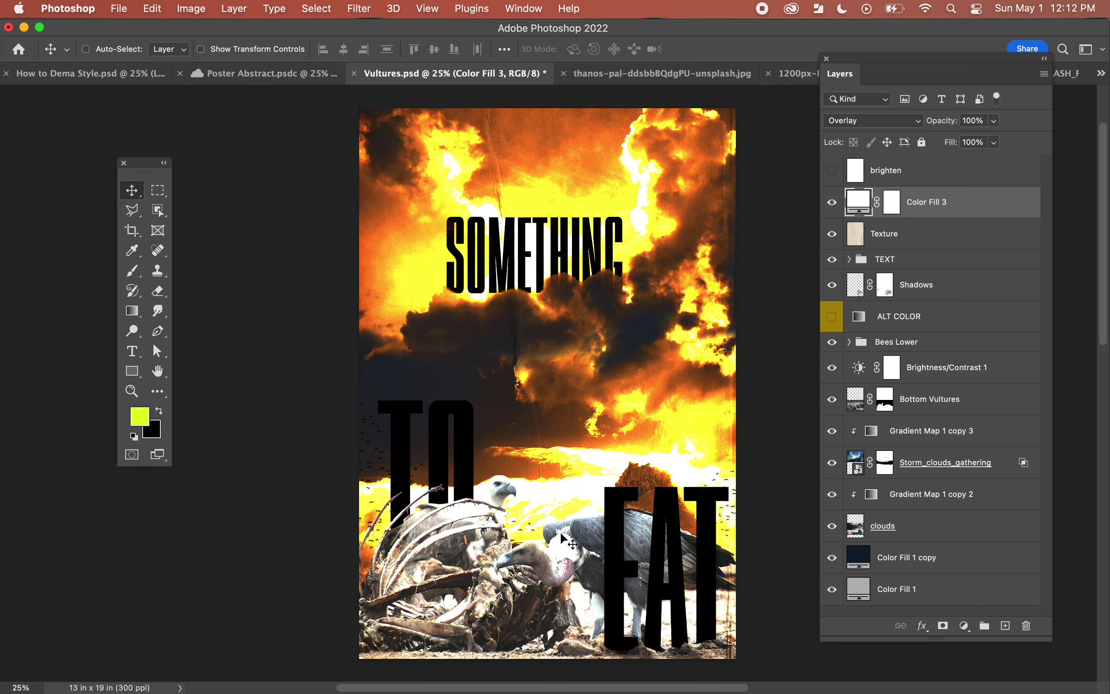
{"action": "mouse_move", "coordinate": [940, 124]}
{"action": "left_mouse_down"}
{"action": "mouse_move", "coordinate": [951, 130]}
{"action": "mouse_move", "coordinate": [936, 130]}
{"action": "left_mouse_up"}
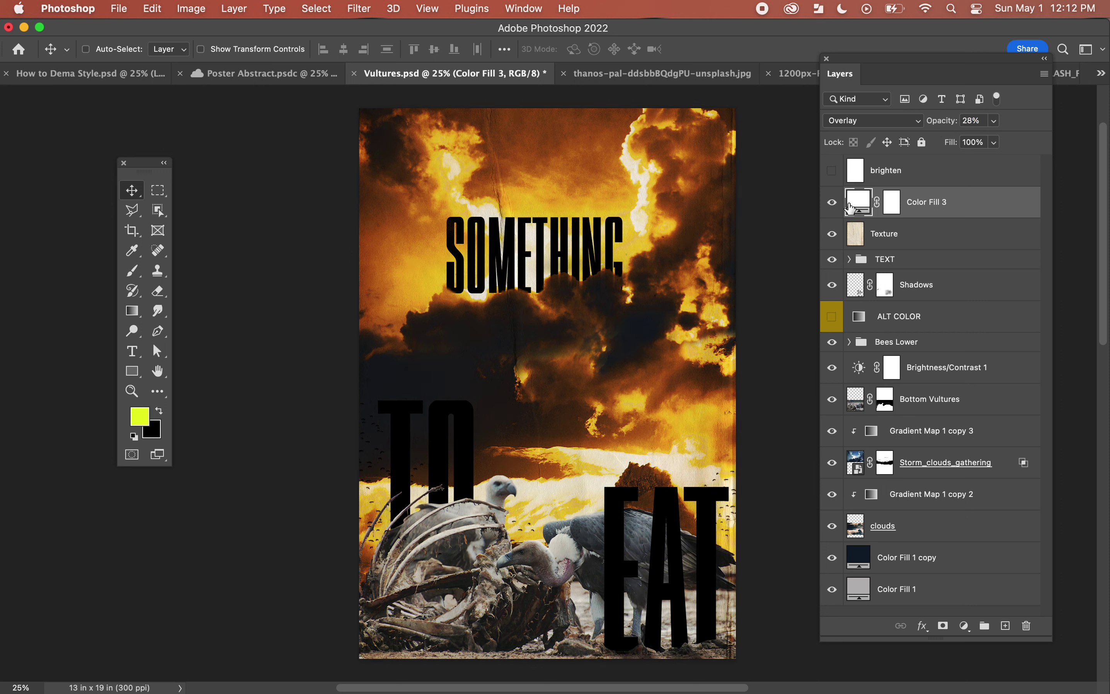
{"action": "left_click", "coordinate": [832, 203]}
{"action": "left_click", "coordinate": [832, 203]}
{"action": "left_click_drag", "start_coordinate": [946, 123], "coordinate": [943, 122]}
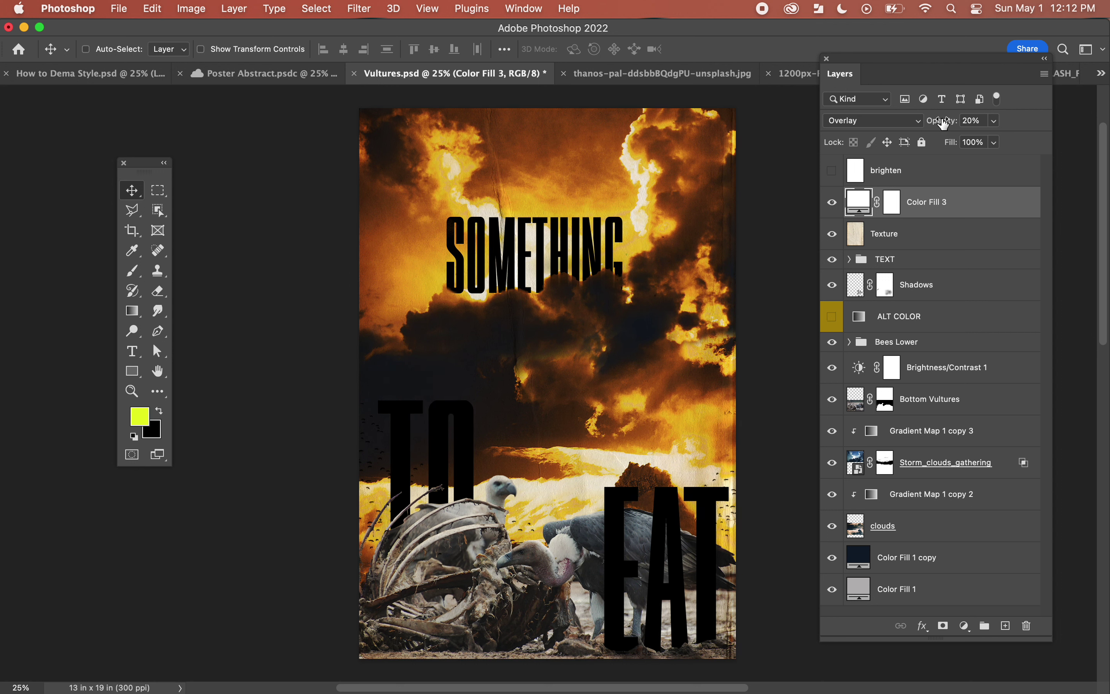